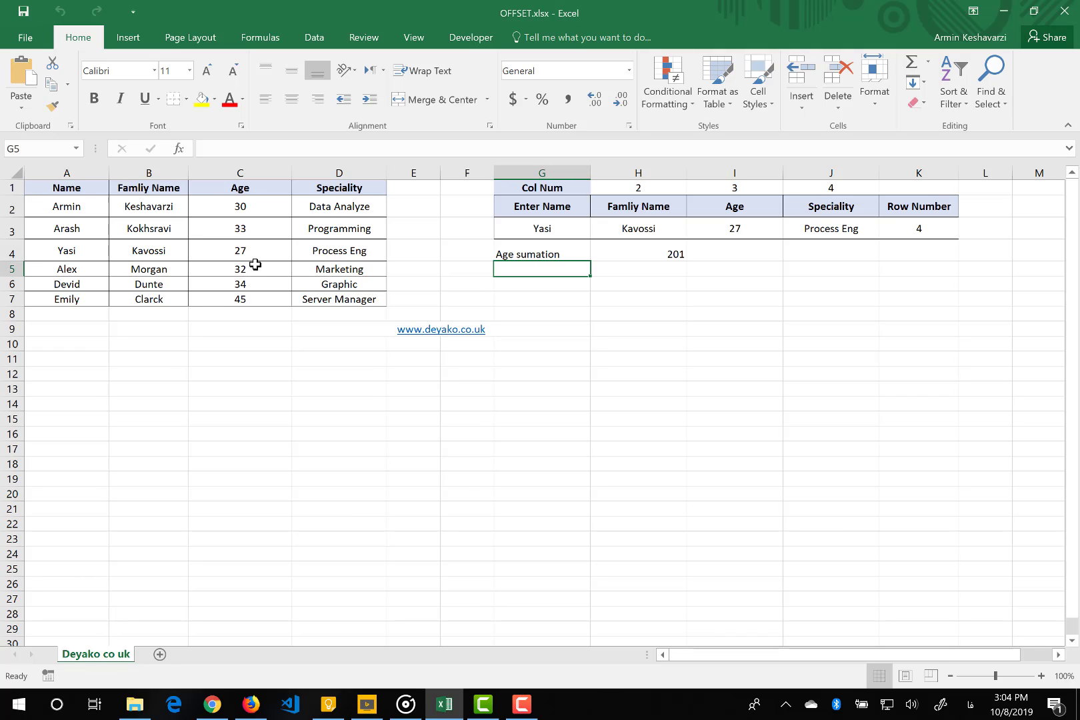
# - Examine the source table A1:D7, its starting cell A1, and the Famliy Name and Age ranges offset from it
pyautogui.moveTo(77, 192); pyautogui.dragTo(342, 297)
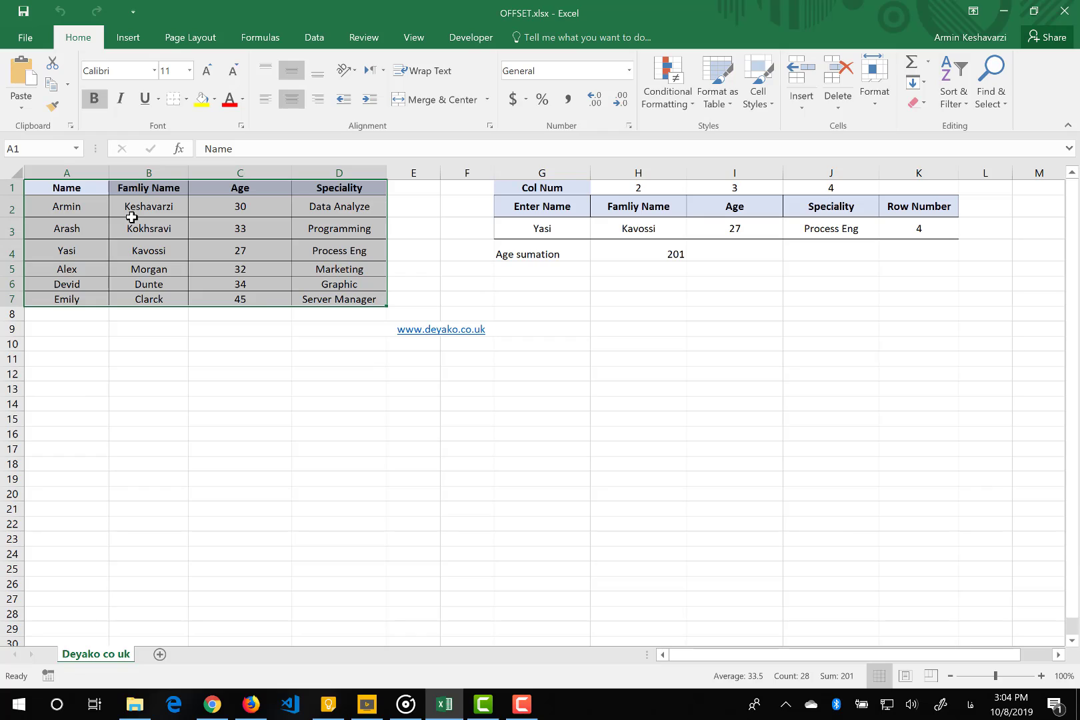
pyautogui.click(81, 187)
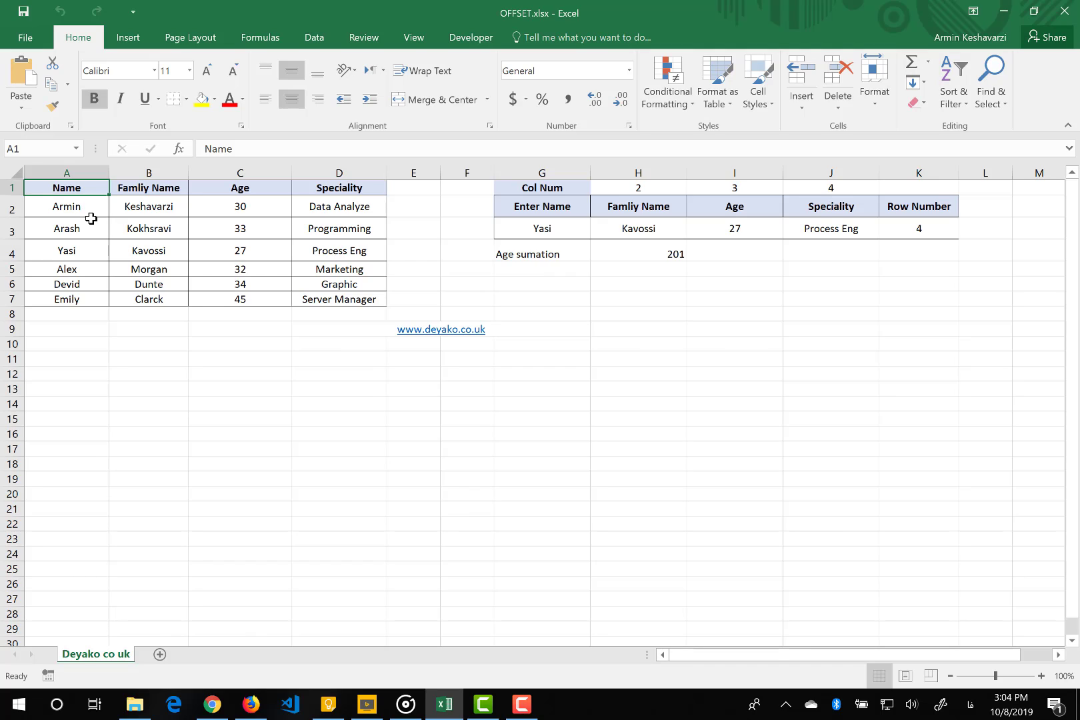
pyautogui.click(162, 208)
pyautogui.moveTo(162, 208); pyautogui.dragTo(167, 288)
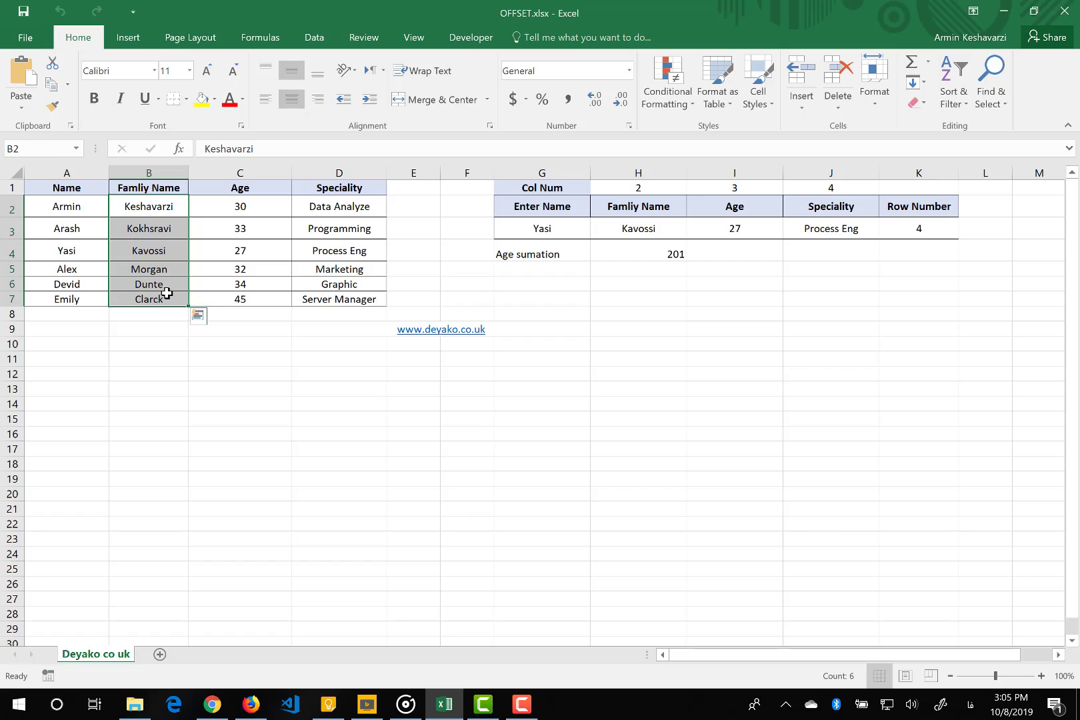
pyautogui.click(76, 190)
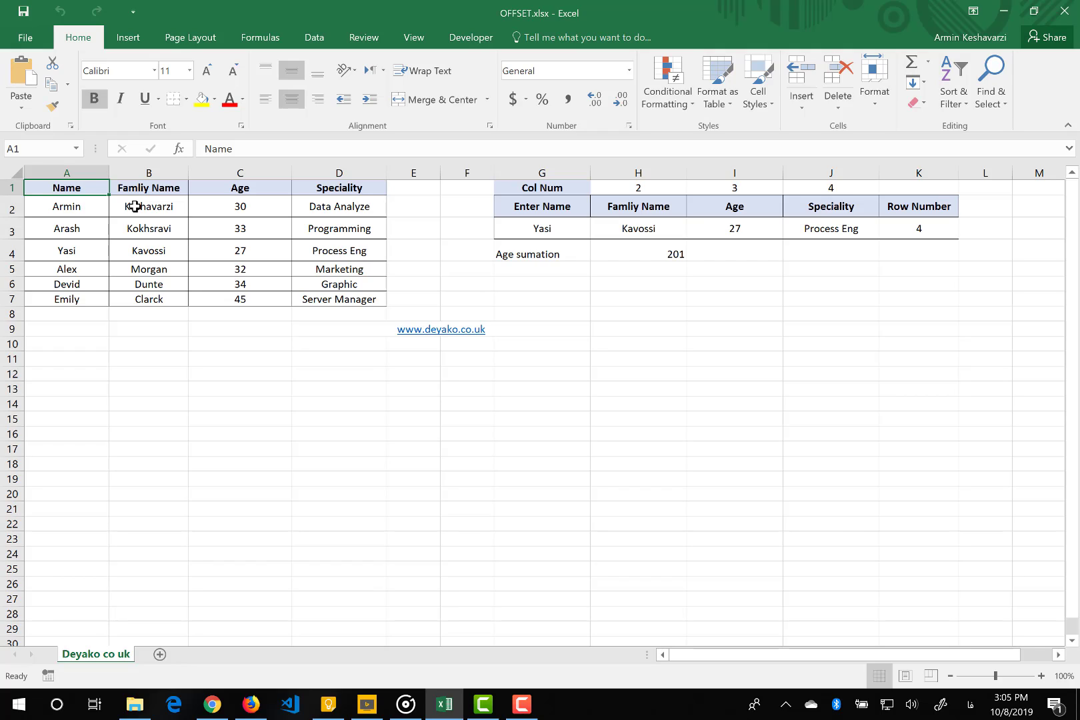
pyautogui.click(135, 206)
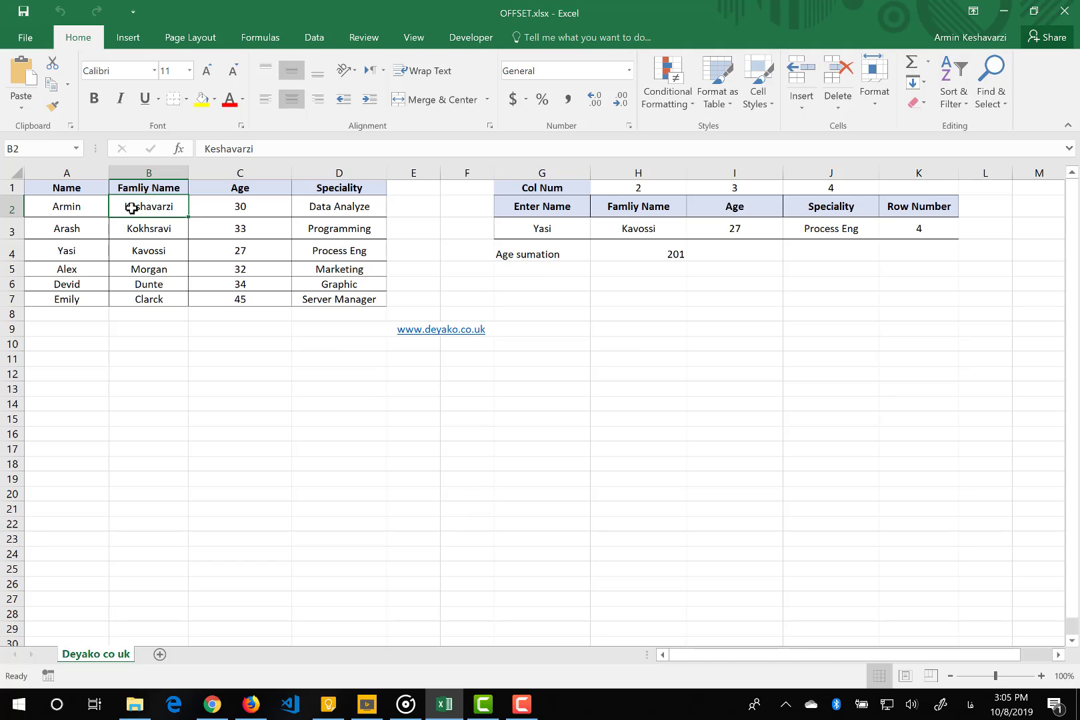
pyautogui.moveTo(142, 212); pyautogui.dragTo(269, 294)
pyautogui.moveTo(149, 205); pyautogui.dragTo(209, 303)
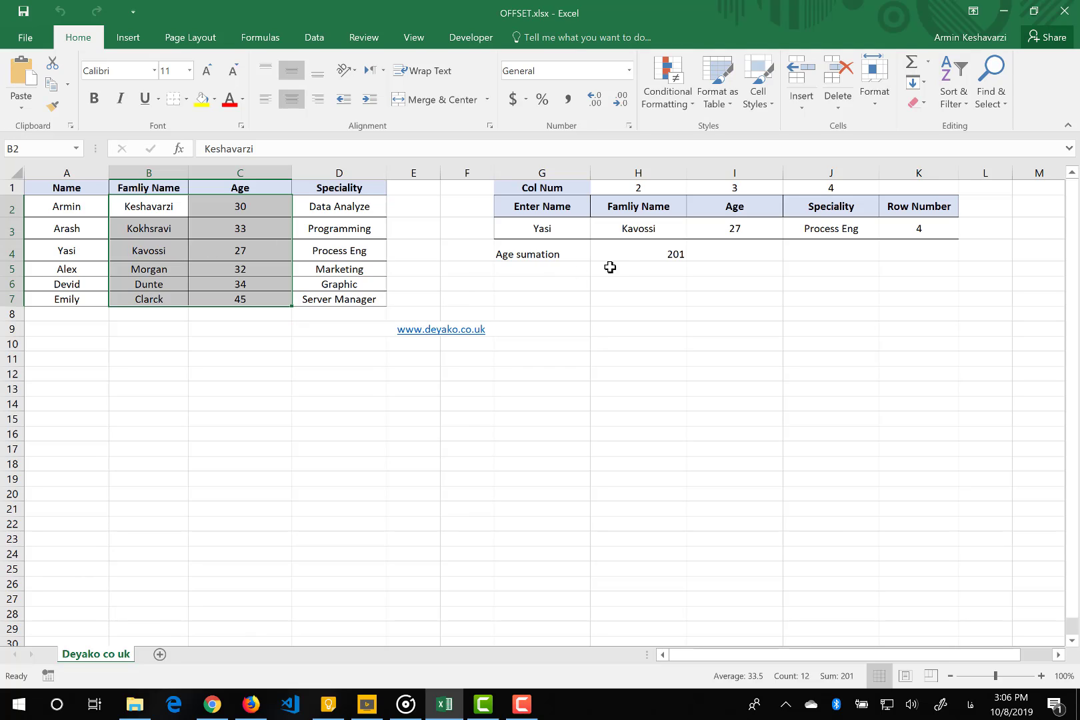
# - Clear the existing OFFSET formula from the Famliy Name result cell H3
pyautogui.click(635, 231)
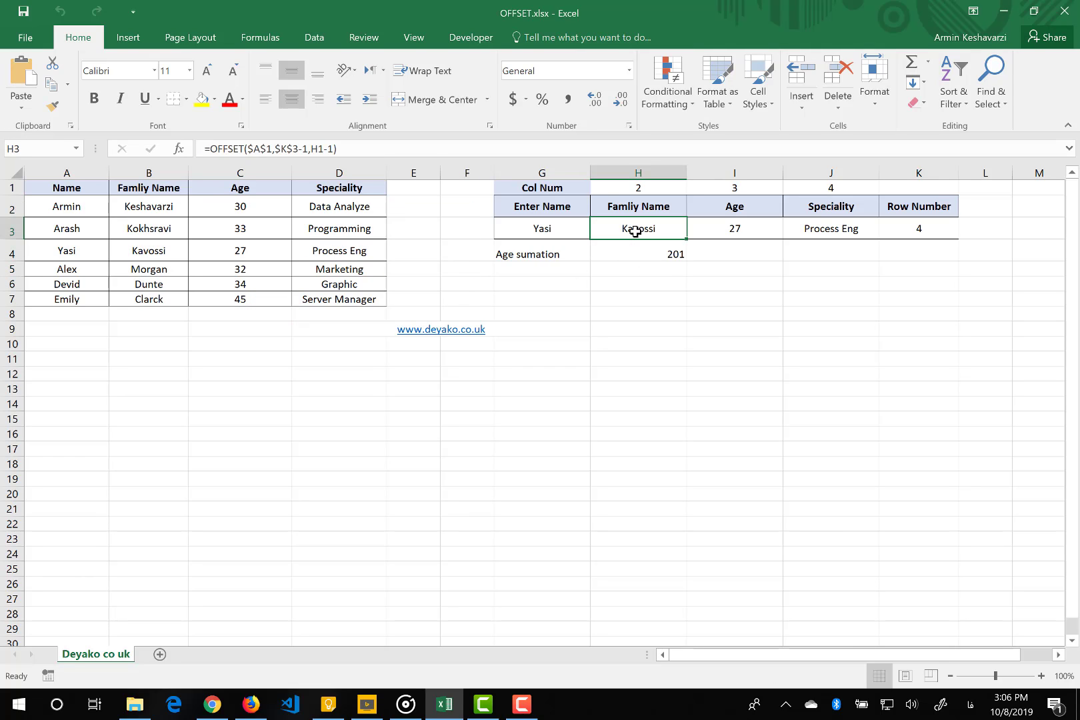
pyautogui.press('Delete')
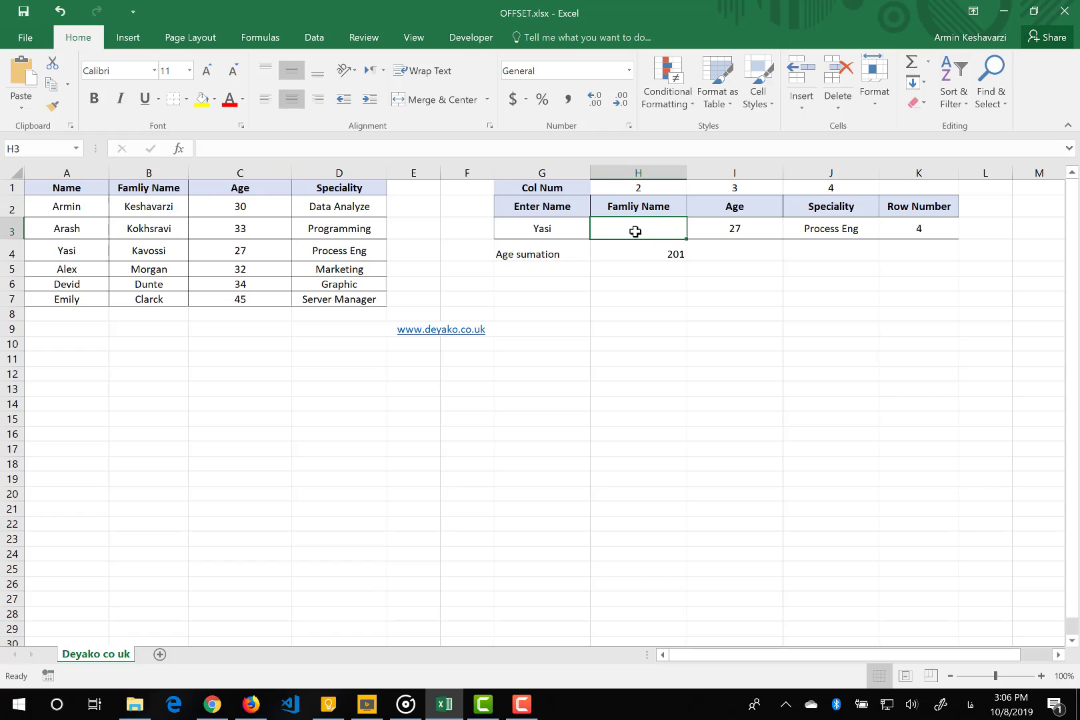
# - Examine the name entry in G3 and how the MATCH formula in H1 finds the H2 heading in A1:D1
pyautogui.click(549, 235)
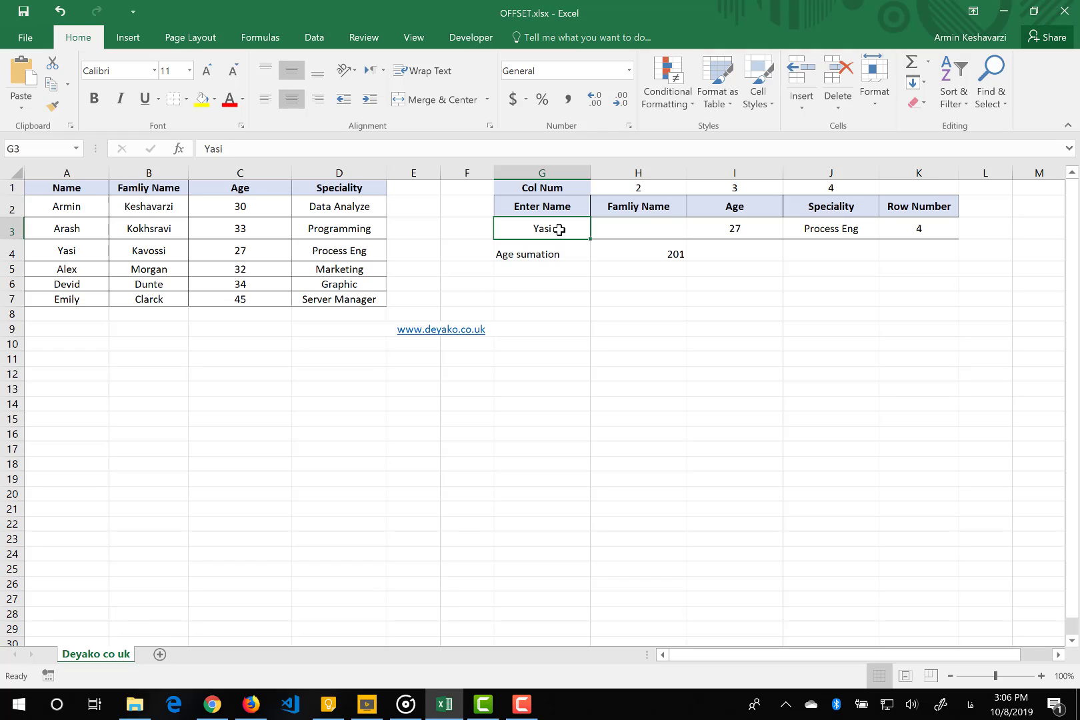
pyautogui.click(627, 227)
pyautogui.click(580, 229)
pyautogui.click(613, 230)
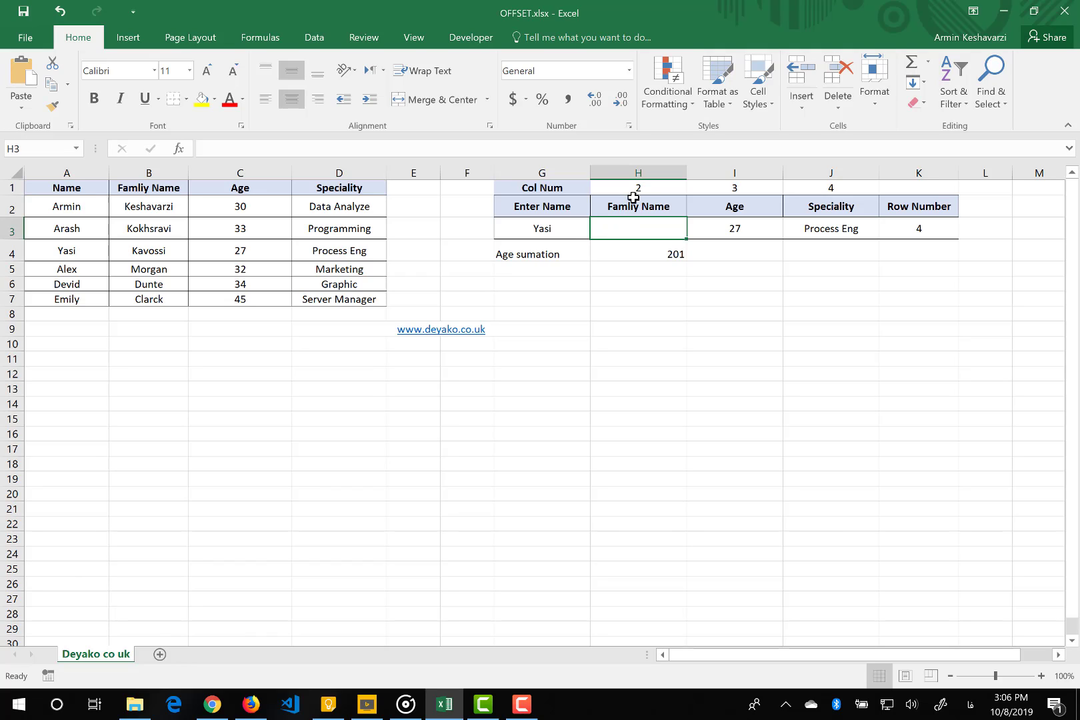
pyautogui.click(576, 233)
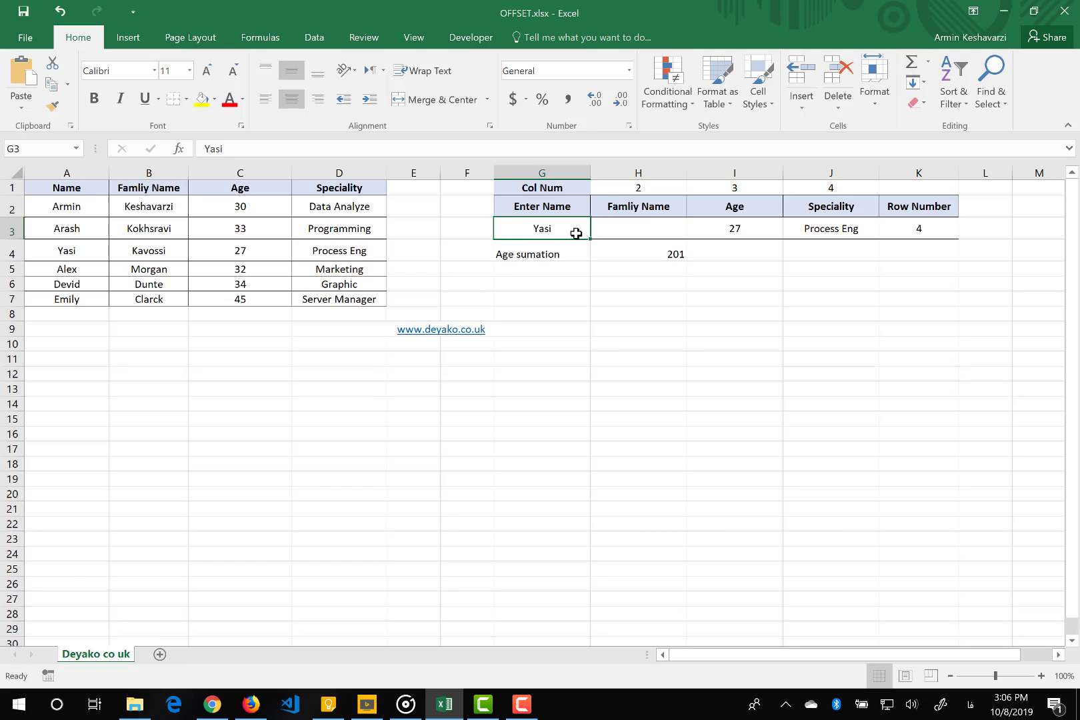
pyautogui.click(642, 191)
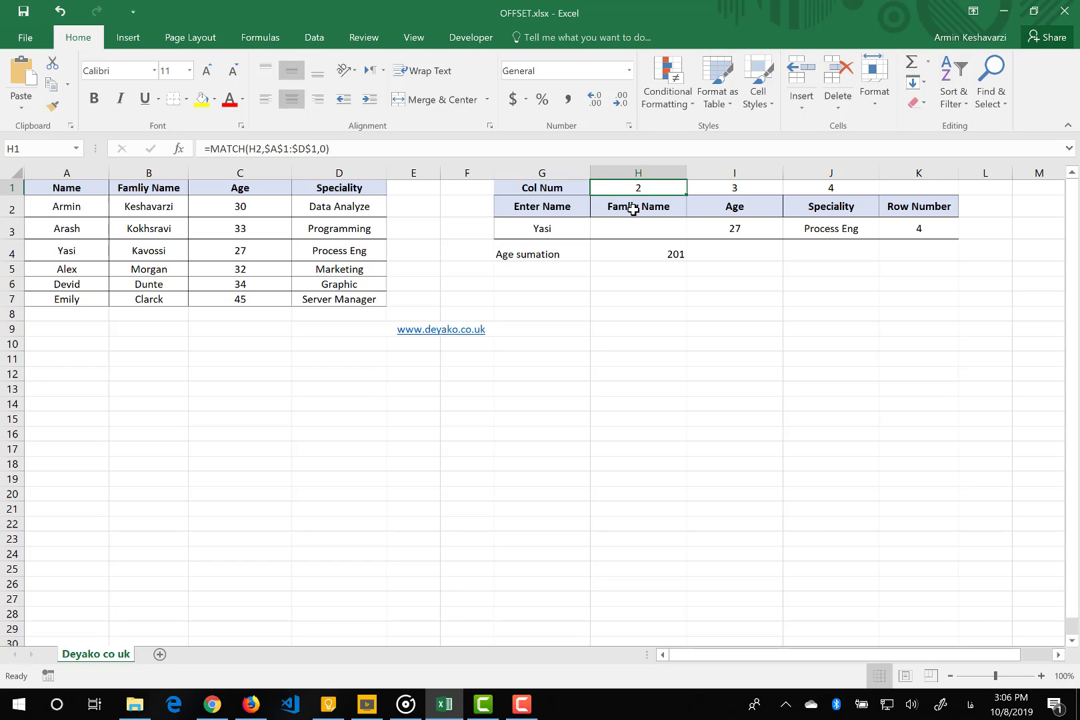
pyautogui.click(632, 209)
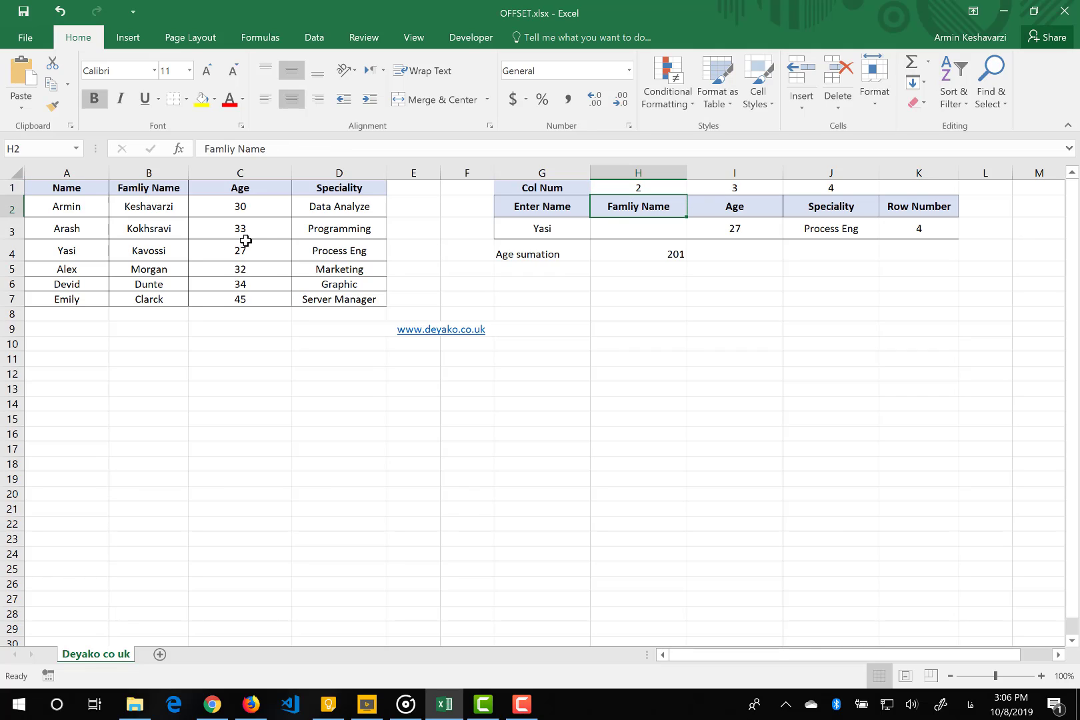
pyautogui.moveTo(82, 188); pyautogui.dragTo(337, 179)
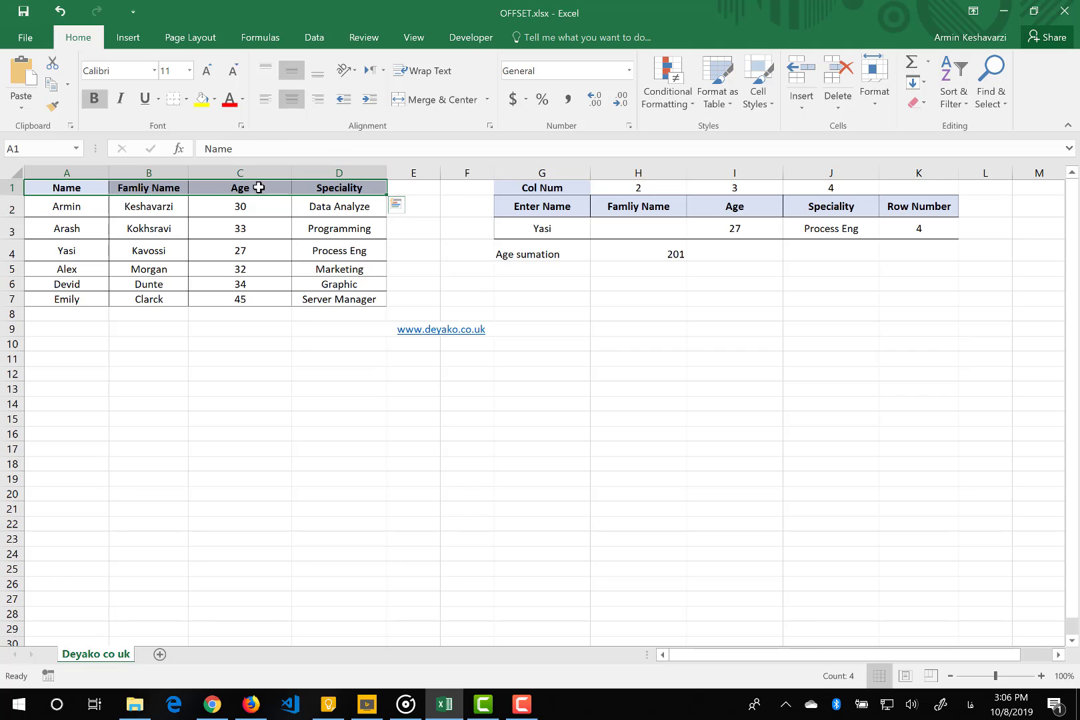
pyautogui.click(148, 184)
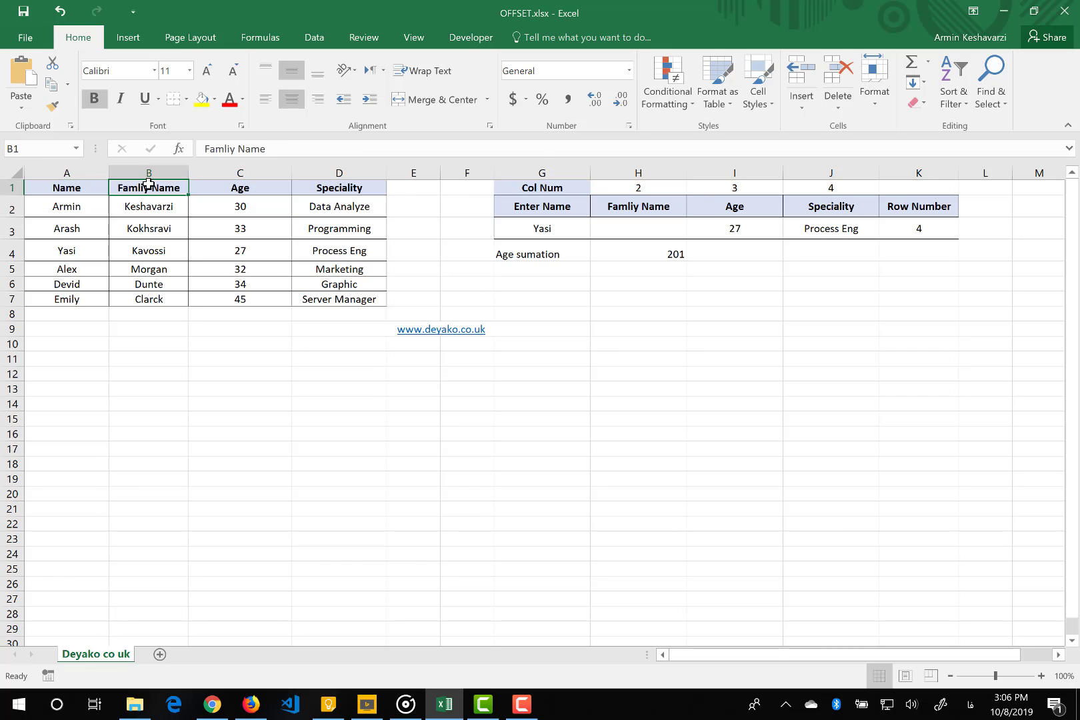
pyautogui.click(619, 188)
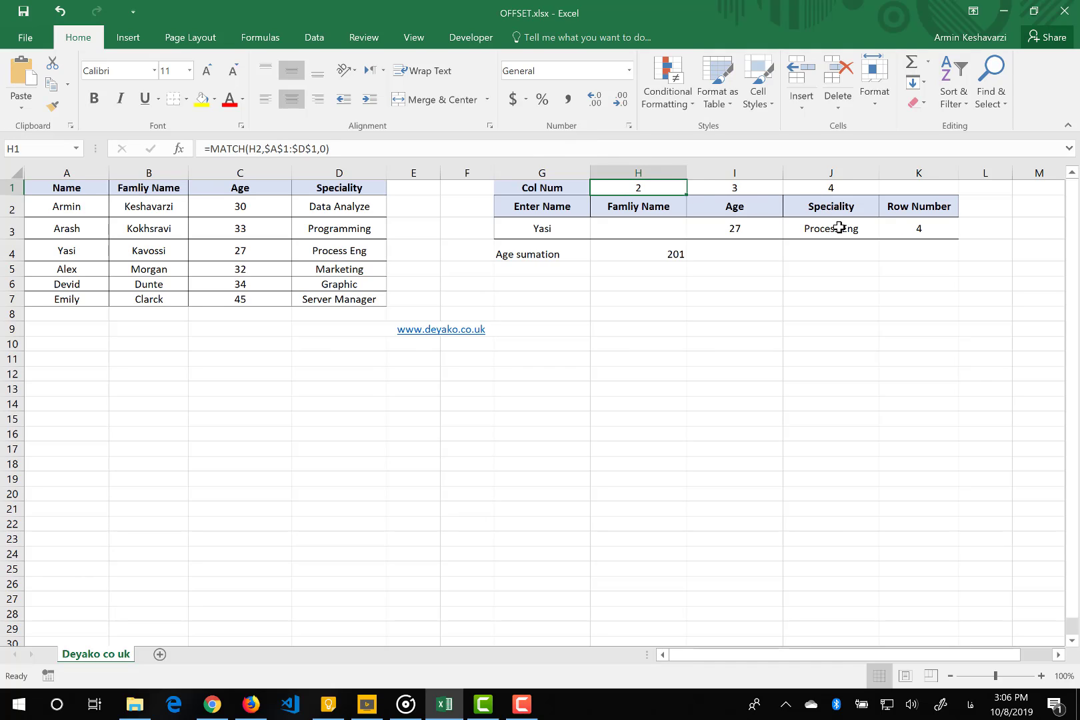
# - Examine how the Row Number formula in K3 matches the entered name against the names in column A
pyautogui.click(650, 227)
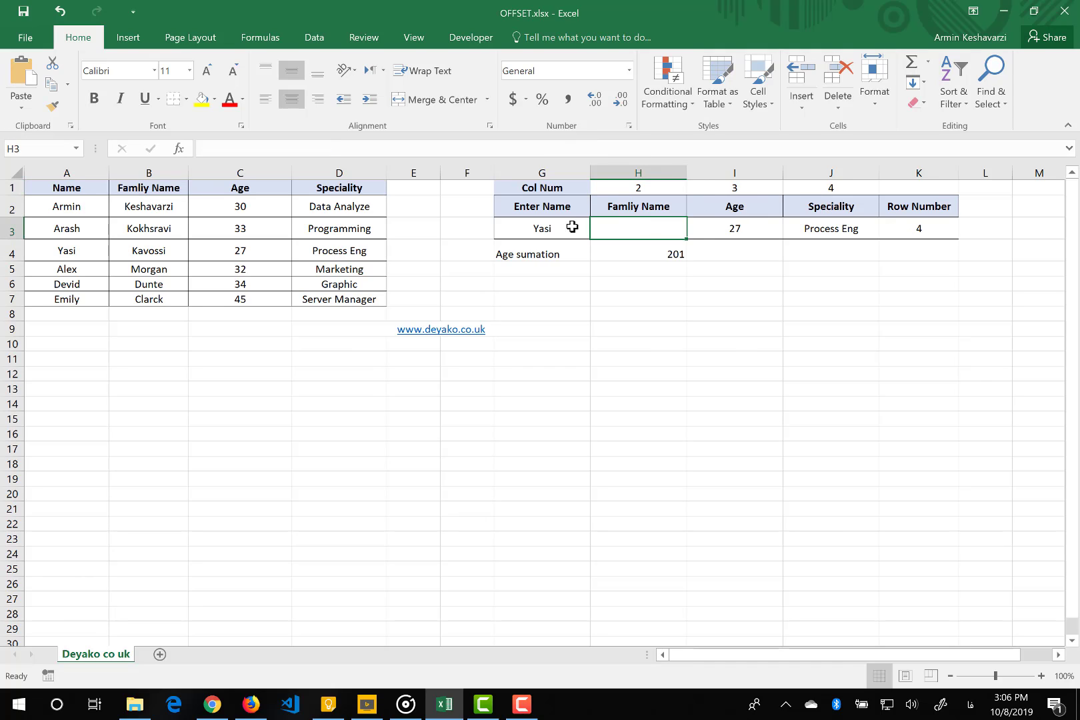
pyautogui.click(910, 228)
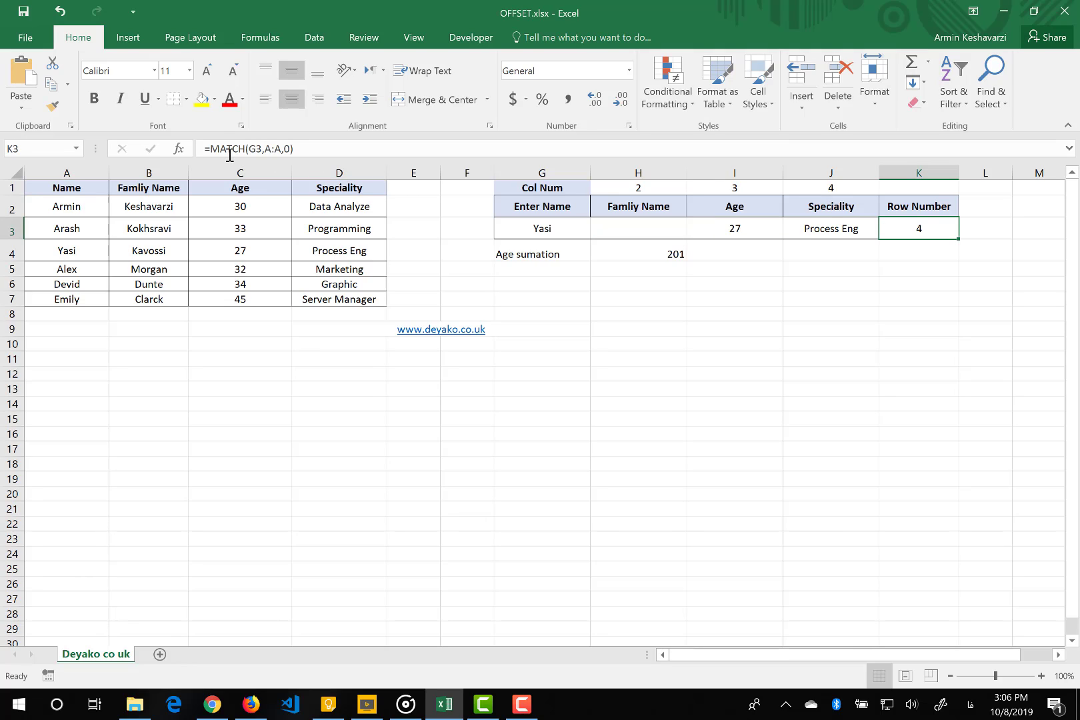
pyautogui.click(71, 193)
pyautogui.moveTo(72, 193); pyautogui.dragTo(67, 251)
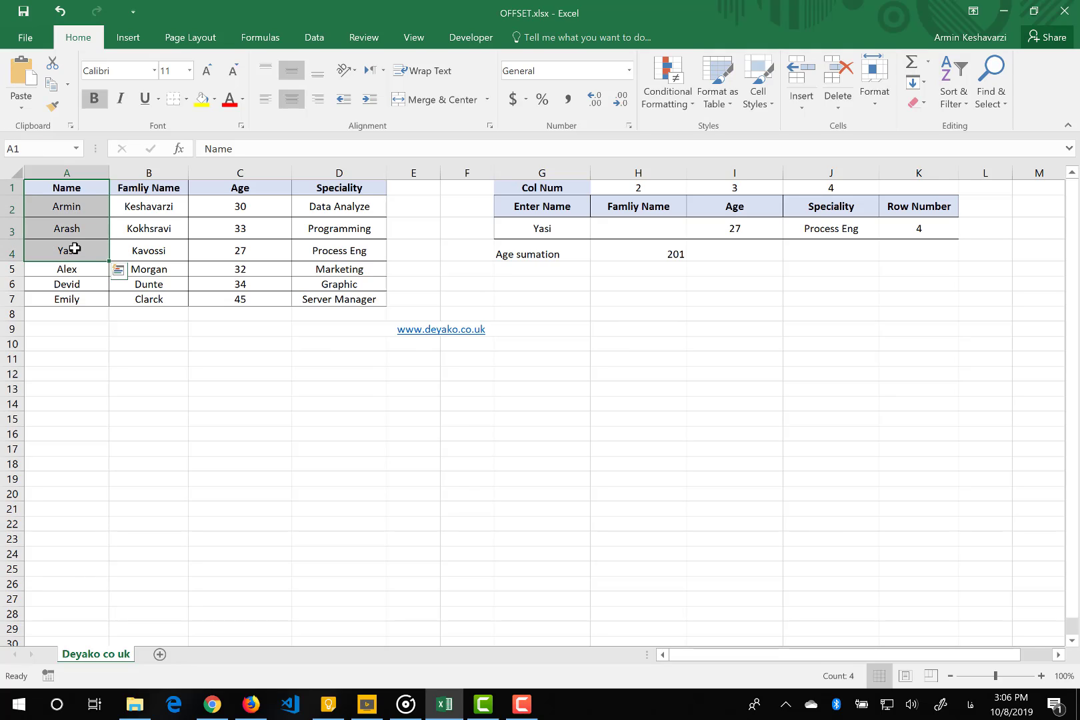
pyautogui.click(75, 249)
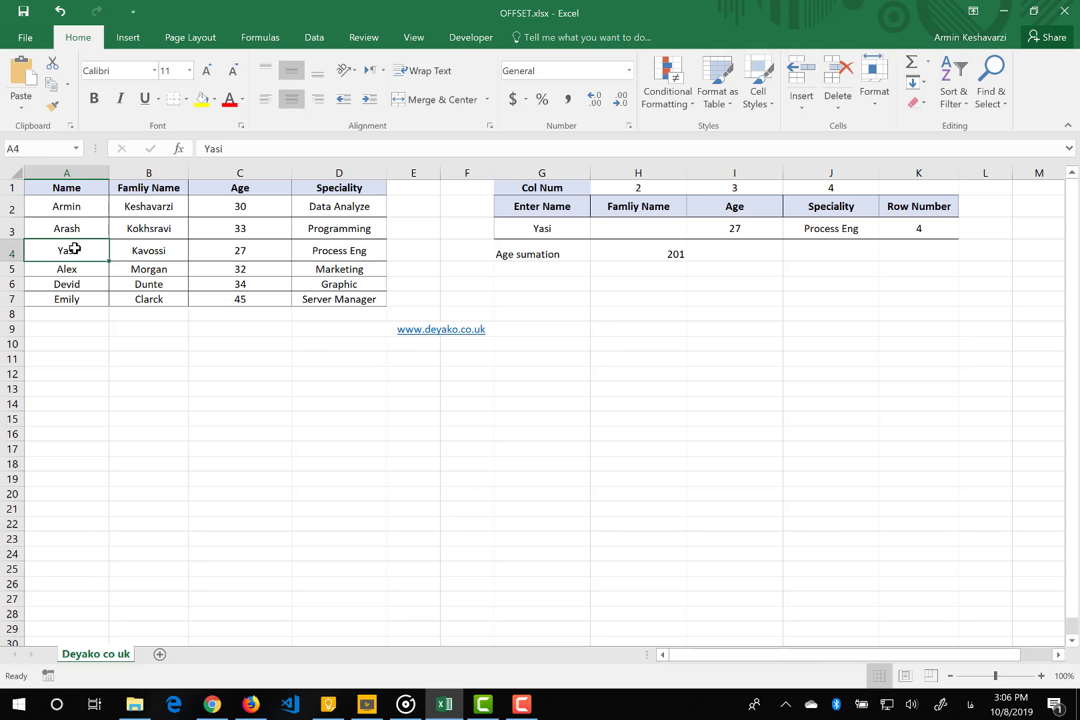
# - Start an OFFSET function in H3 and set its Reference argument to A1 and Rows to K3-1
pyautogui.click(608, 221)
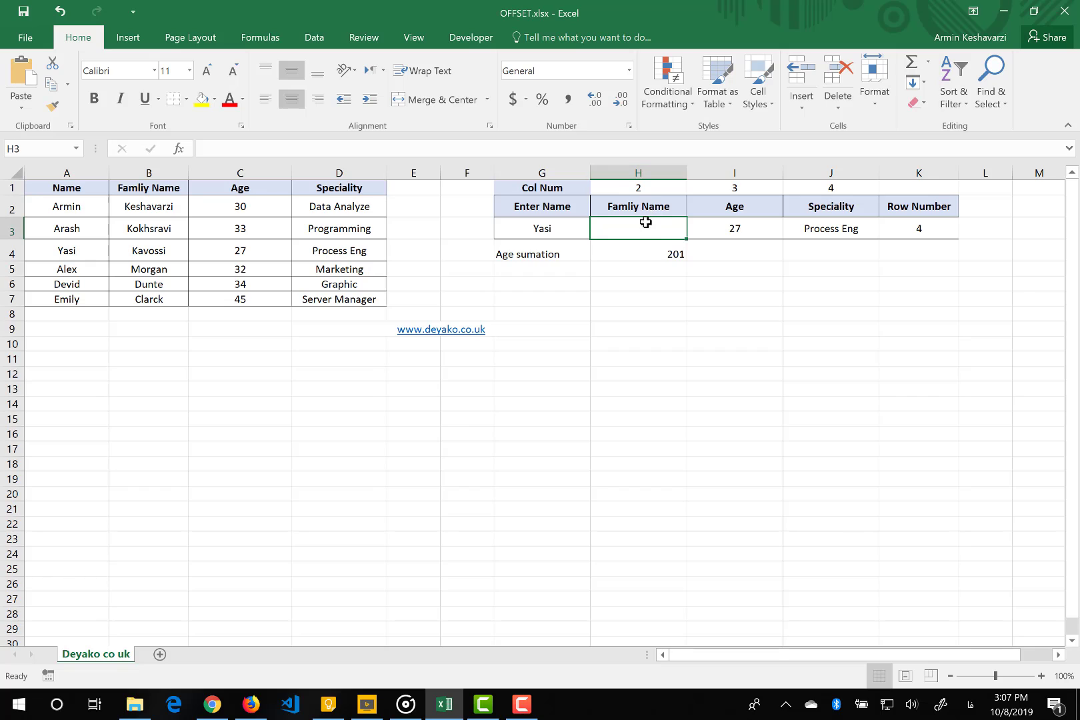
pyautogui.hotkey('alt', 'shift')
pyautogui.write('=off')
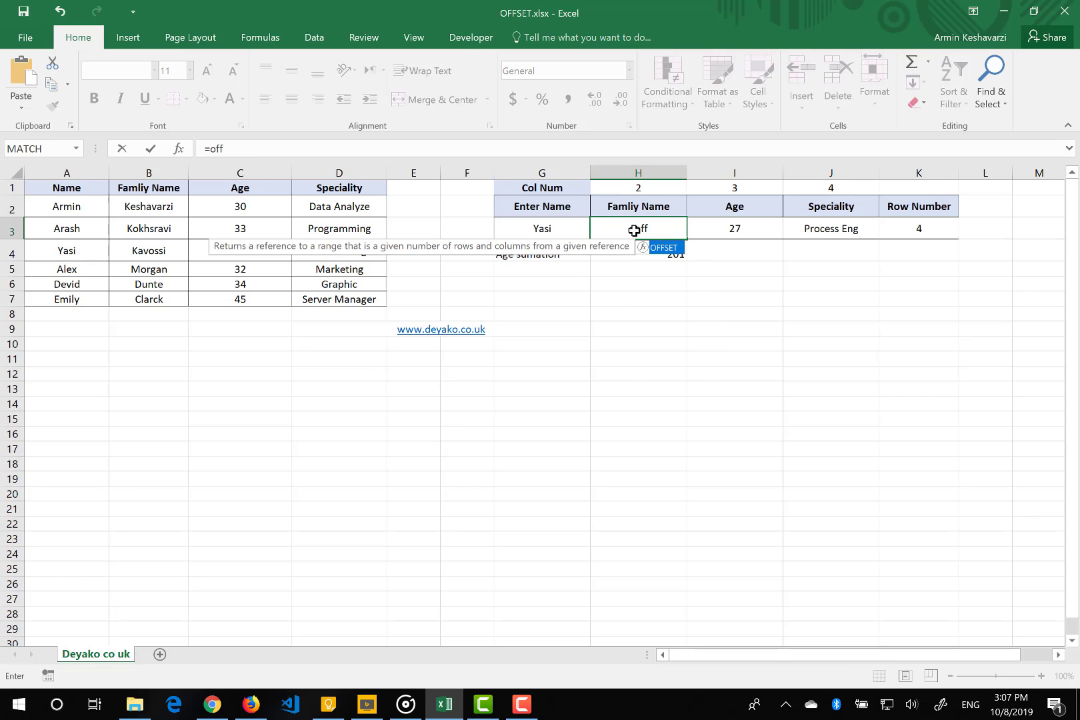
pyautogui.press('Tab')
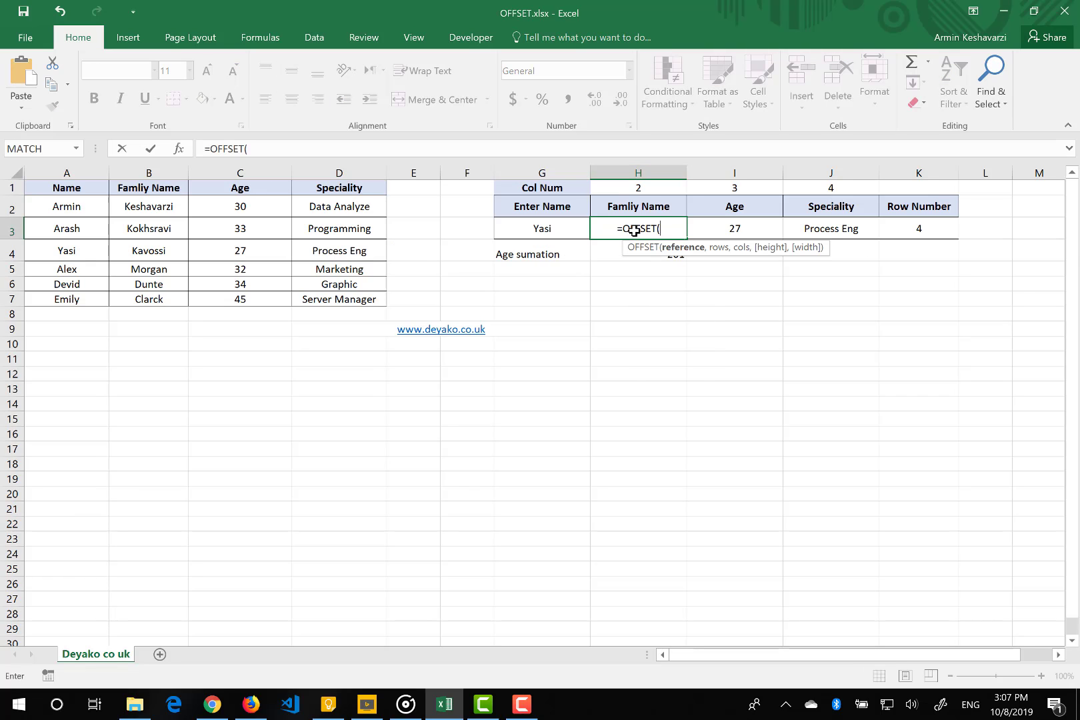
pyautogui.click(178, 150)
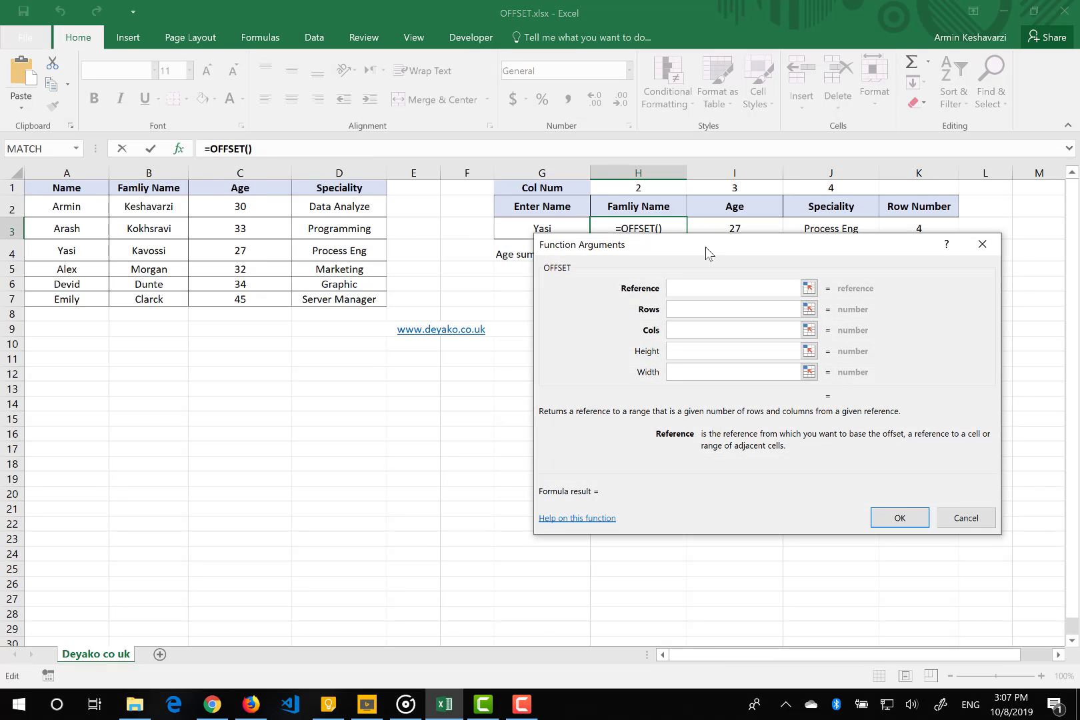
pyautogui.moveTo(705, 248); pyautogui.dragTo(602, 258)
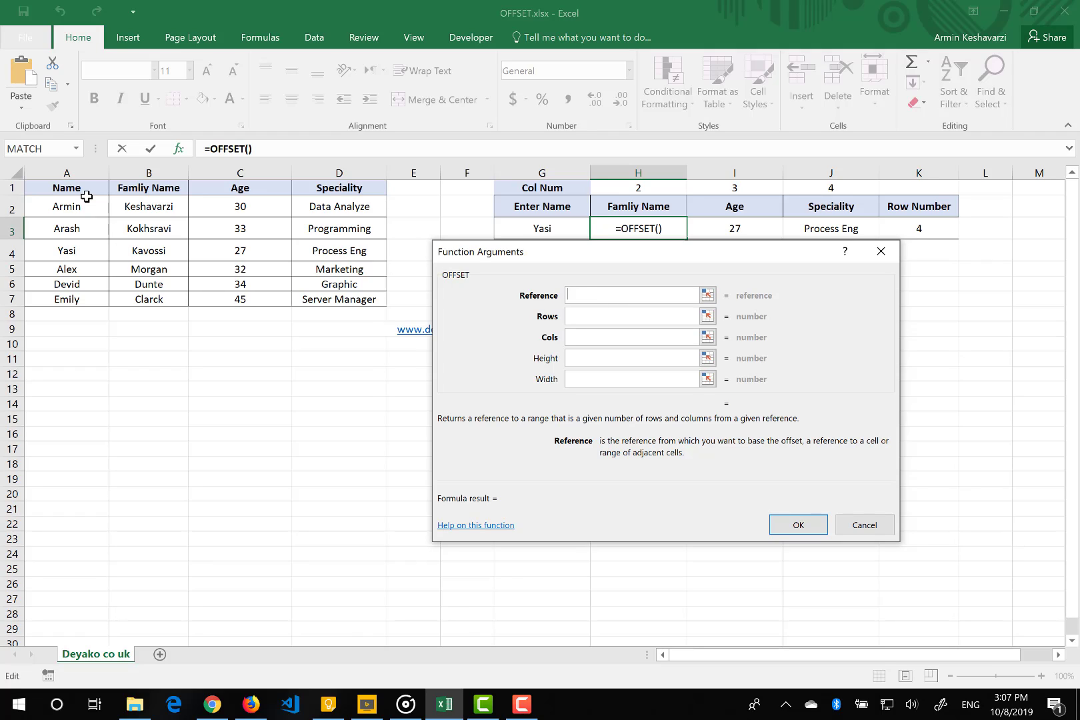
pyautogui.click(68, 187)
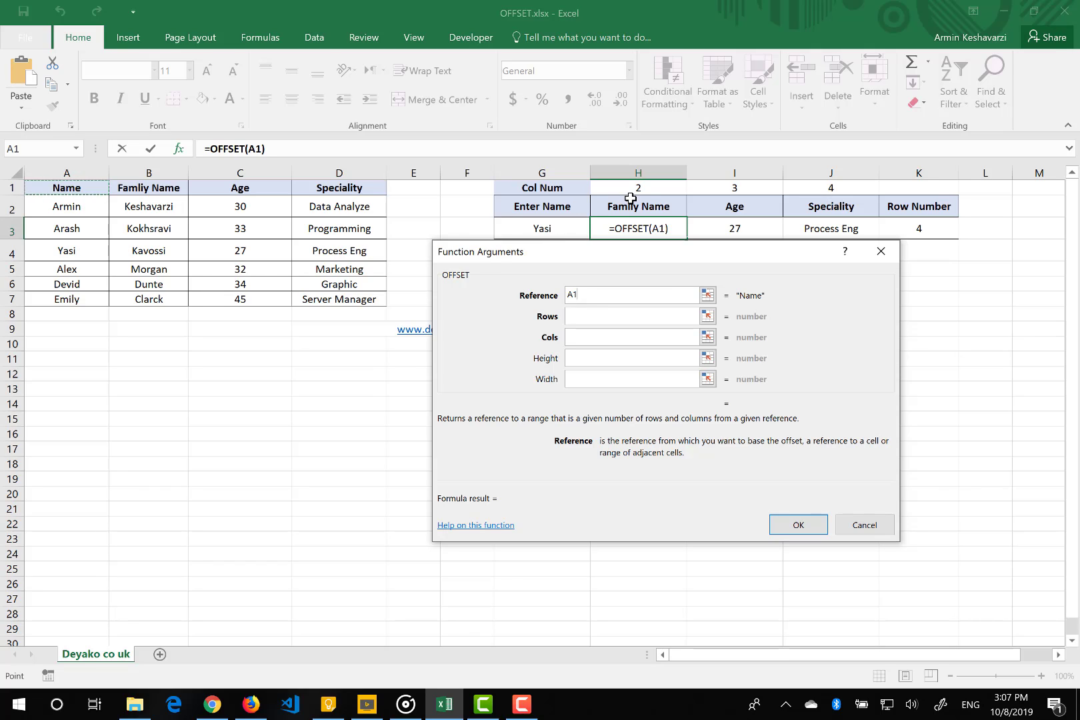
pyautogui.press('Tab')
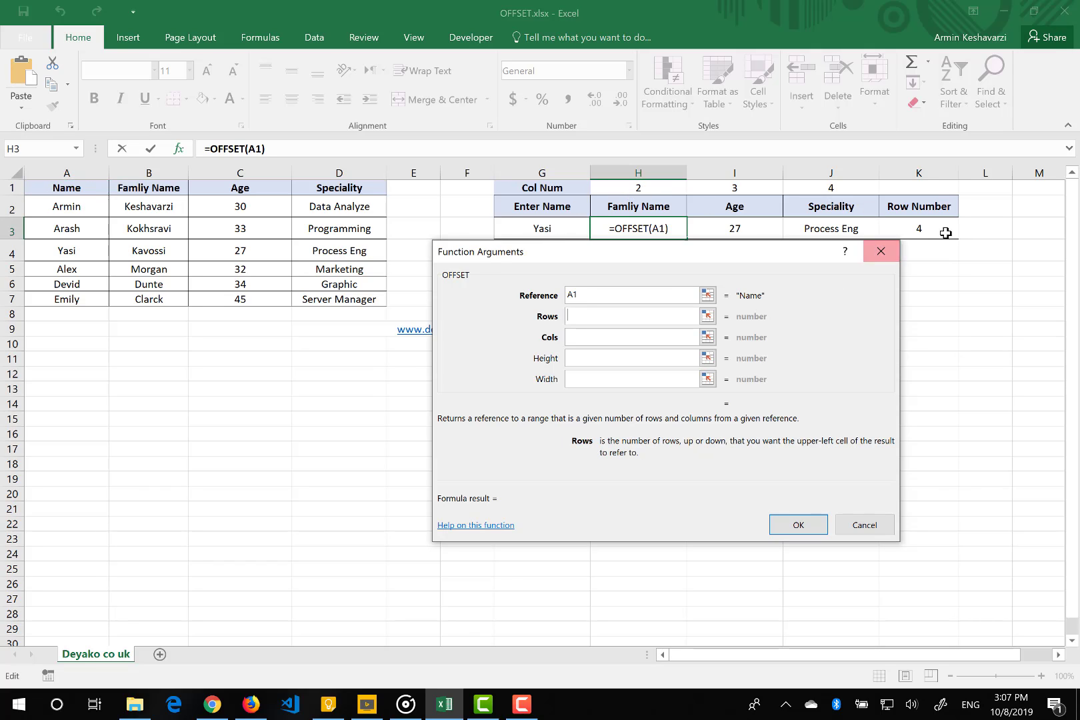
pyautogui.click(947, 232)
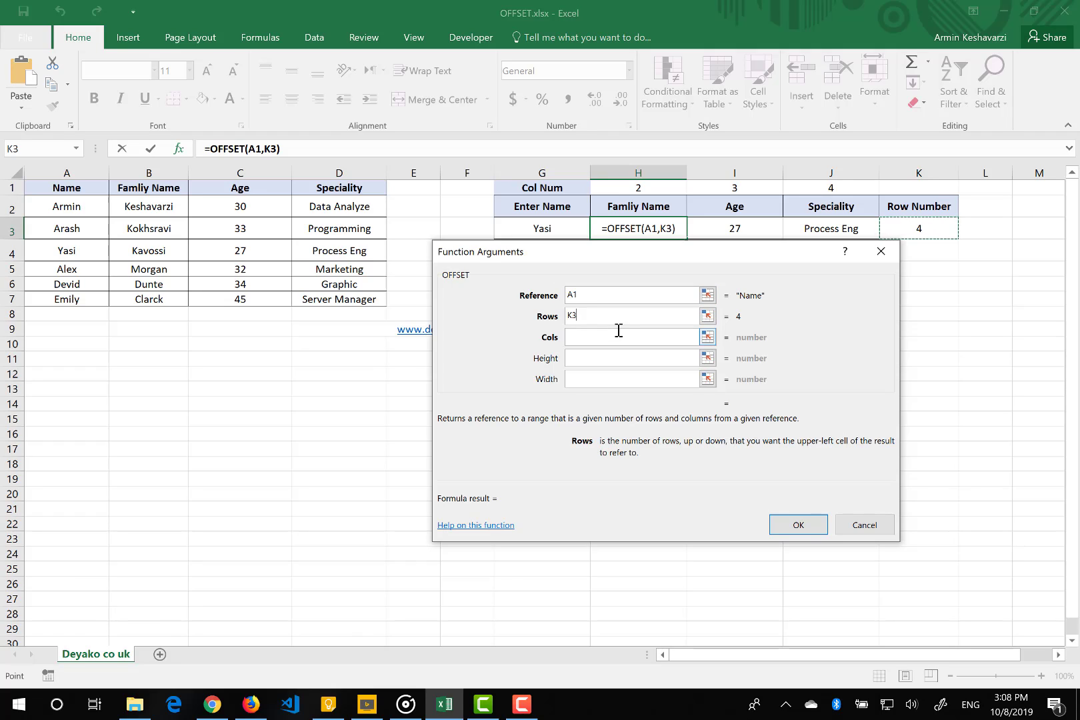
pyautogui.write('-1')
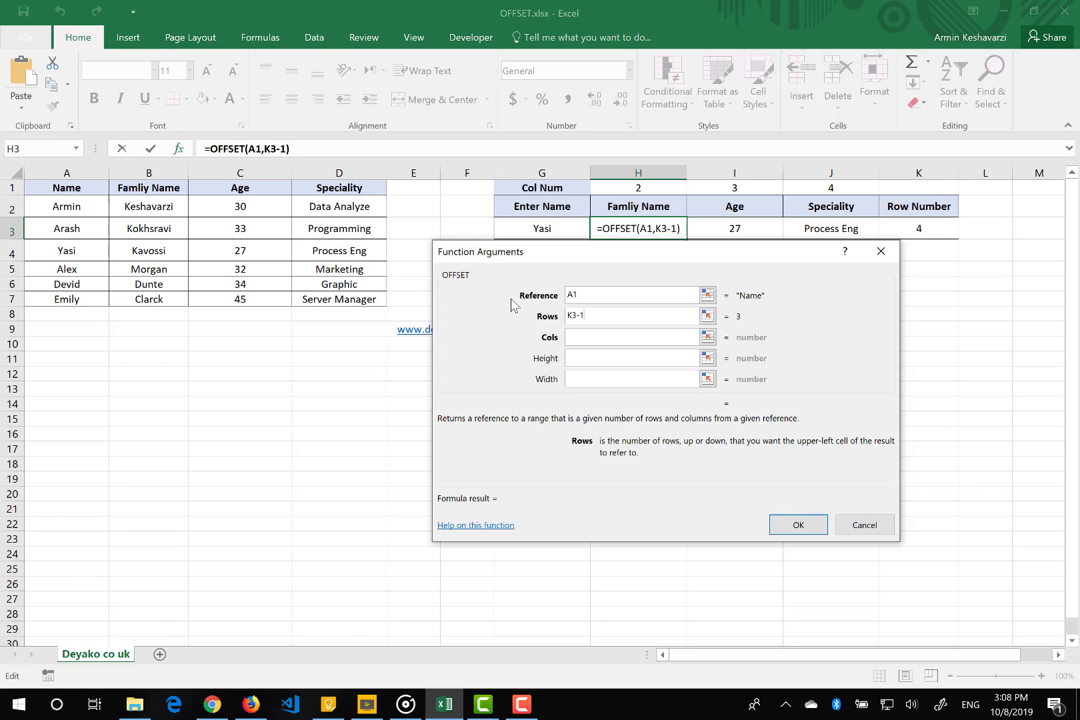
# - Set the OFFSET function's Cols argument to H1-1 and complete the formula in H3
pyautogui.click(588, 340)
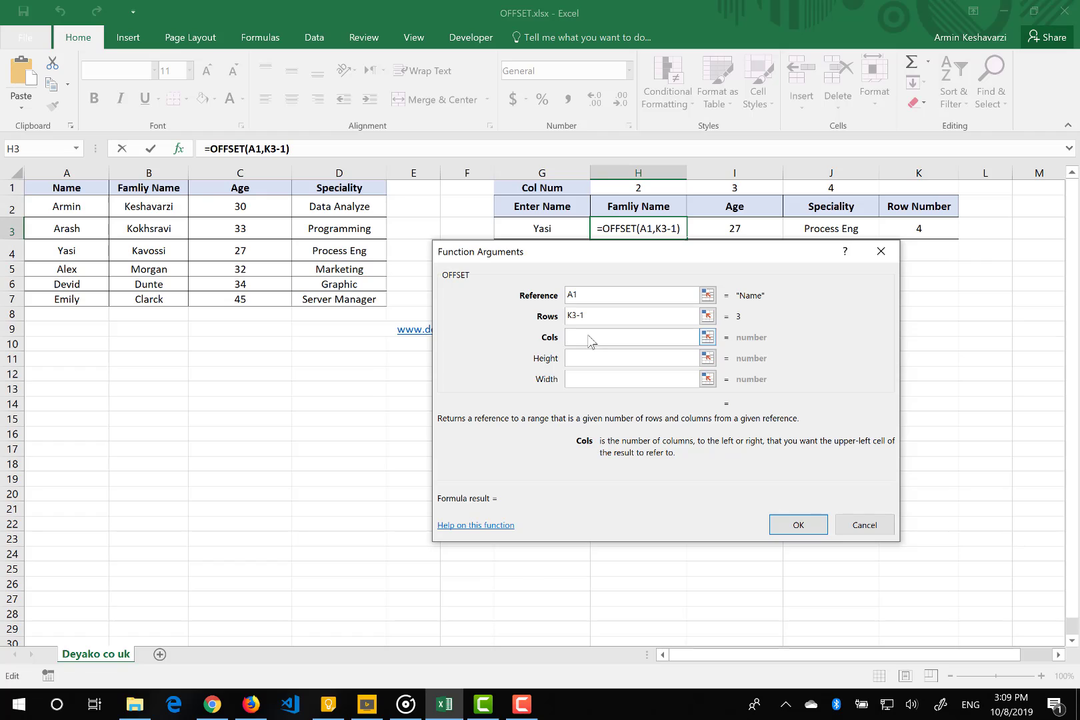
pyautogui.click(626, 187)
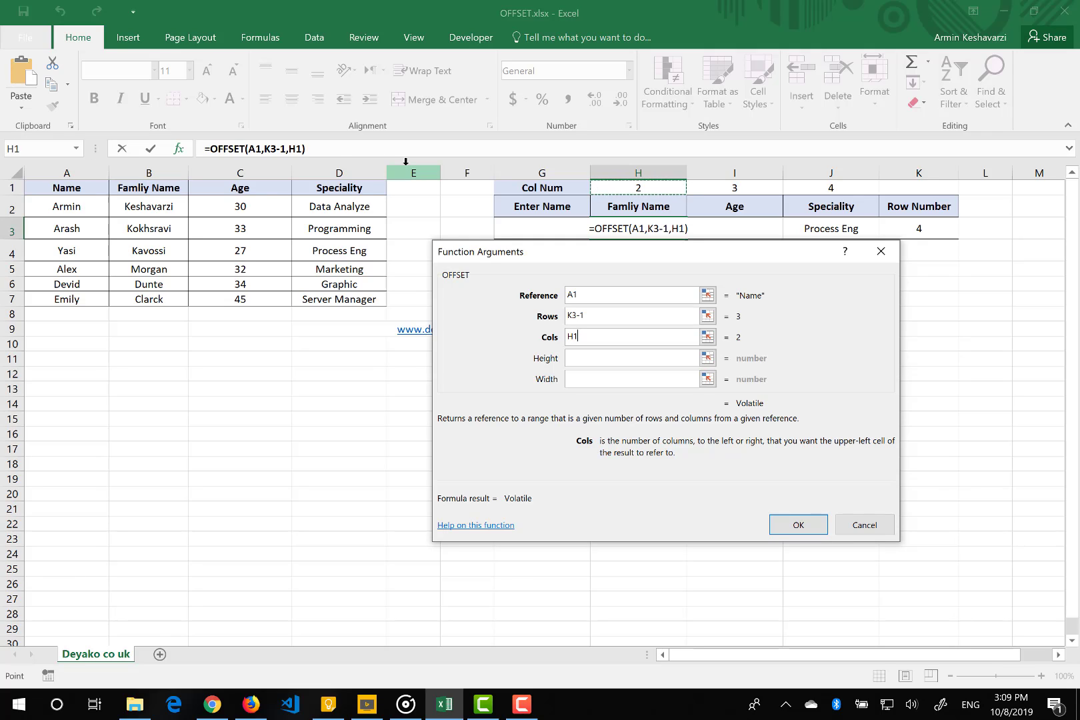
pyautogui.write('-1')
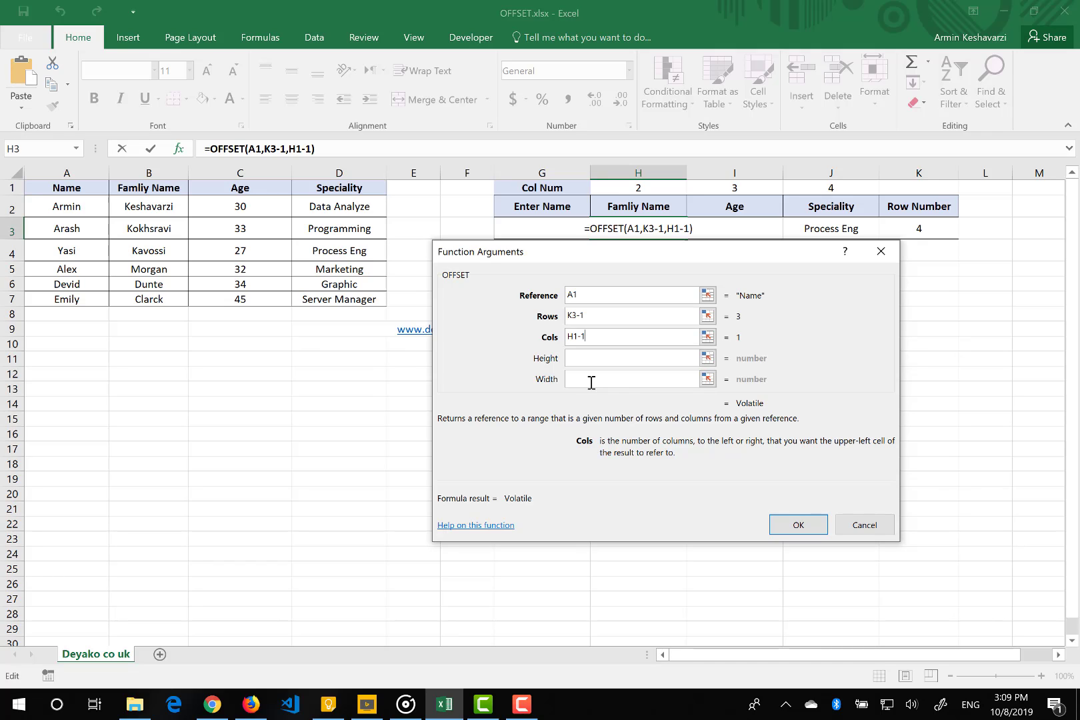
pyautogui.click(795, 522)
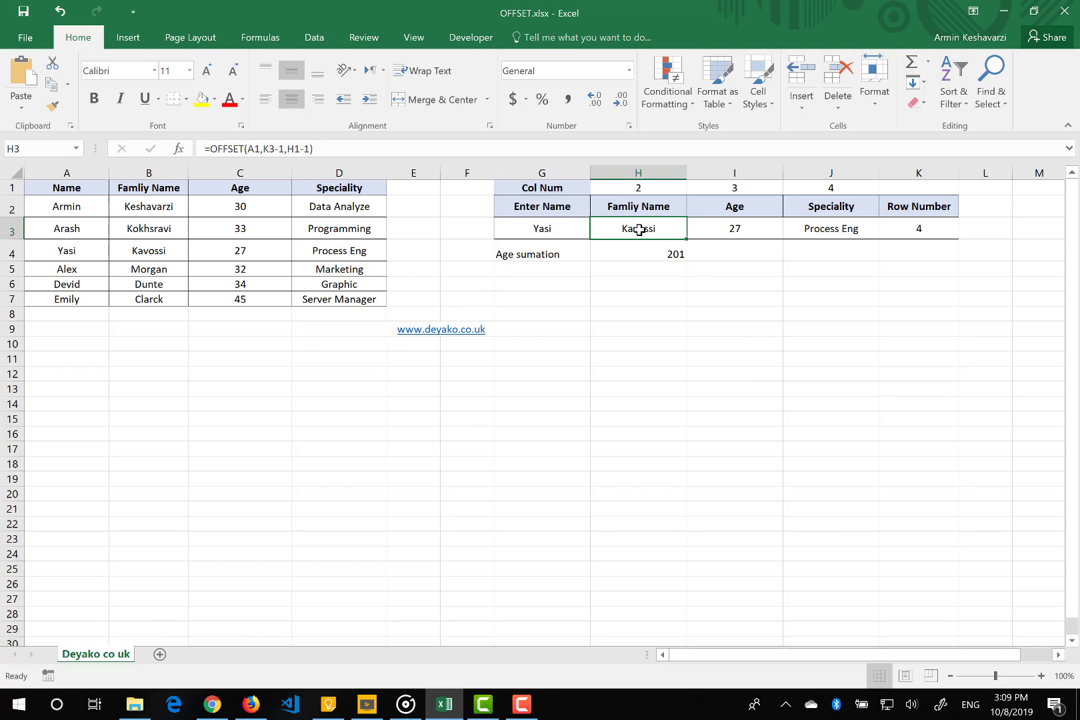
# - Clear the formulas from the Age and Speciality result cells I3 and J3, and reselect H3
pyautogui.click(764, 229)
pyautogui.press('Delete')
pyautogui.press('Right')
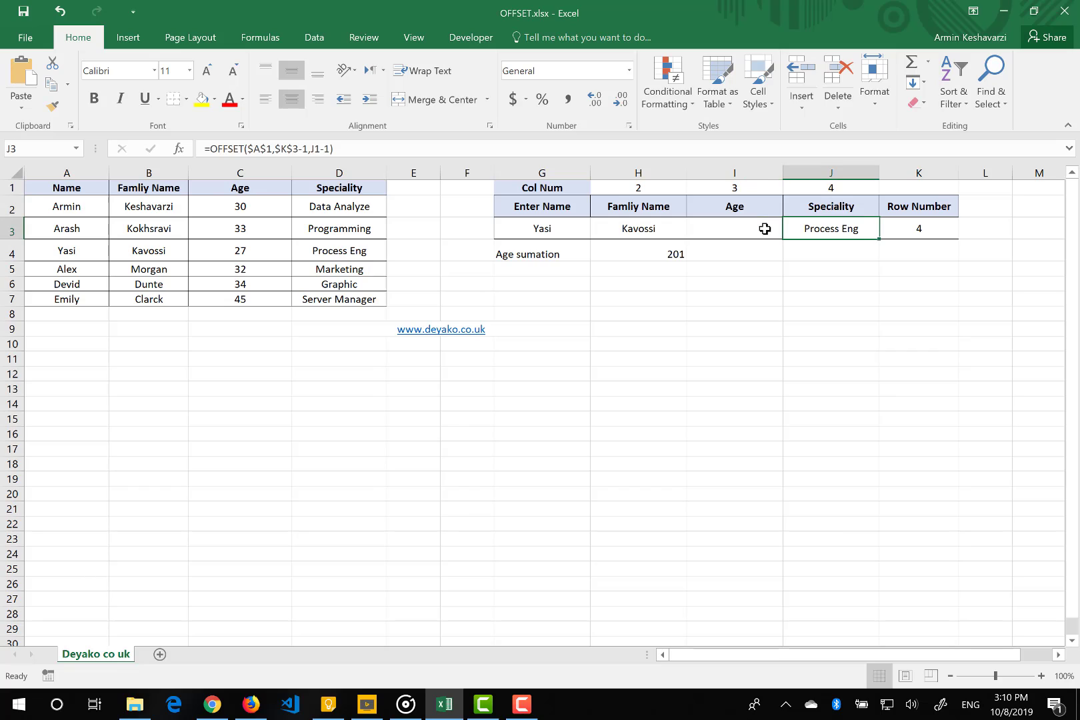
pyautogui.press('Delete')
pyautogui.press('Left')
pyautogui.press('Left')
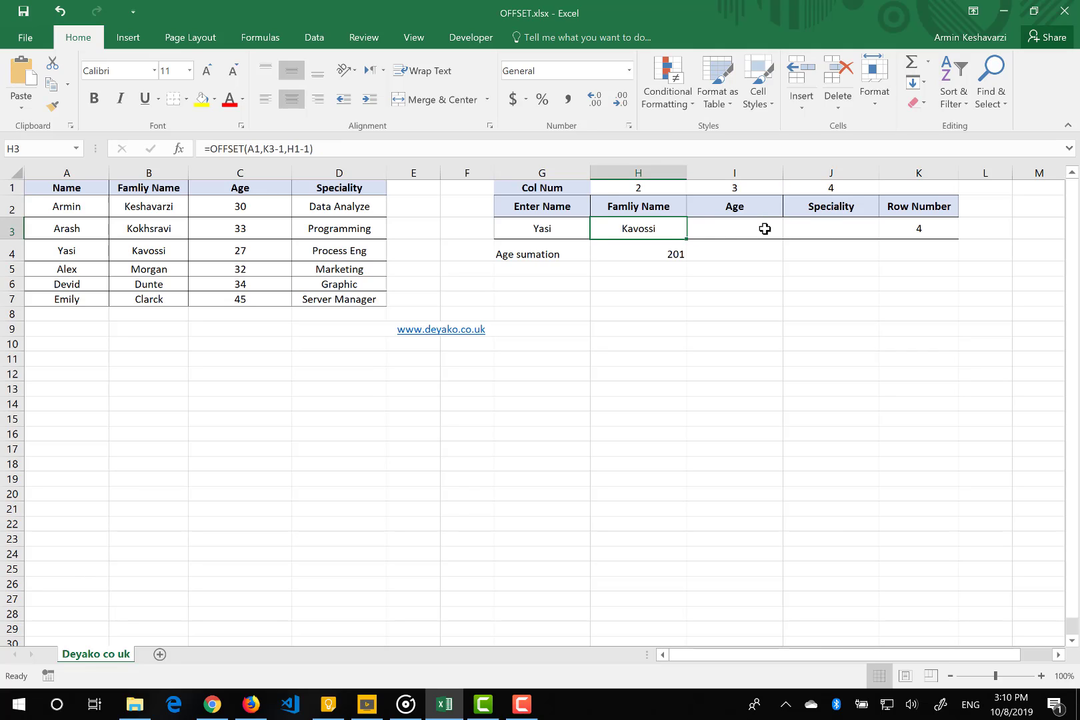
# - Make the A1 and K3 references absolute in the OFFSET formula in H3
pyautogui.click(257, 148)
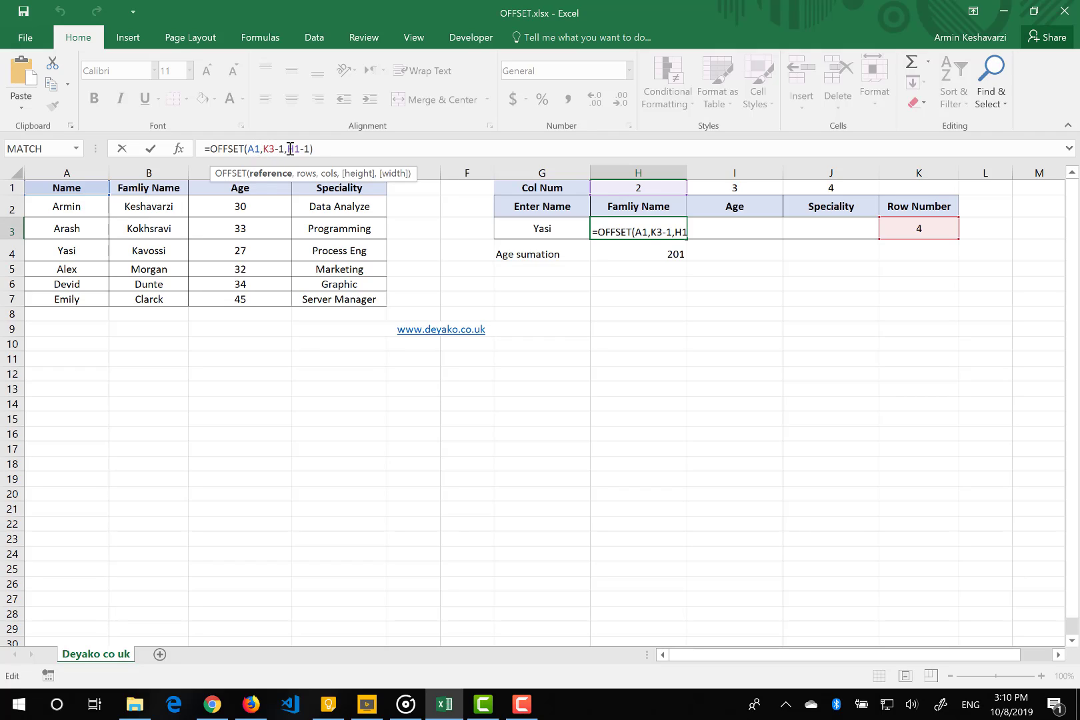
pyautogui.press('F4')
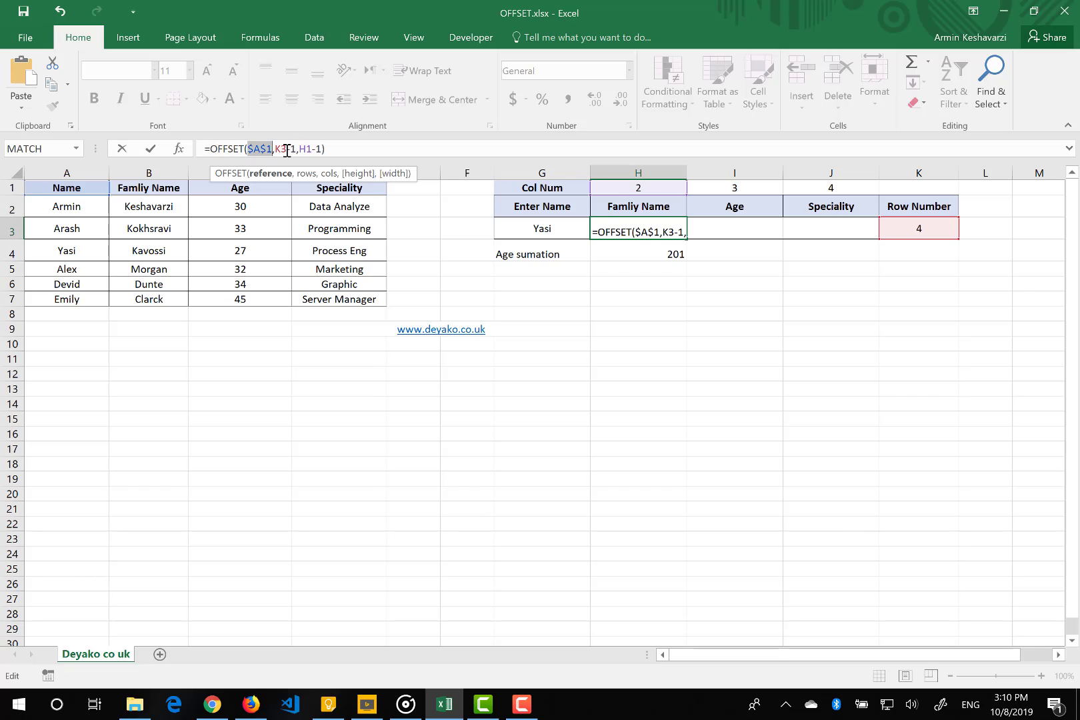
pyautogui.click(284, 148)
pyautogui.press('F4')
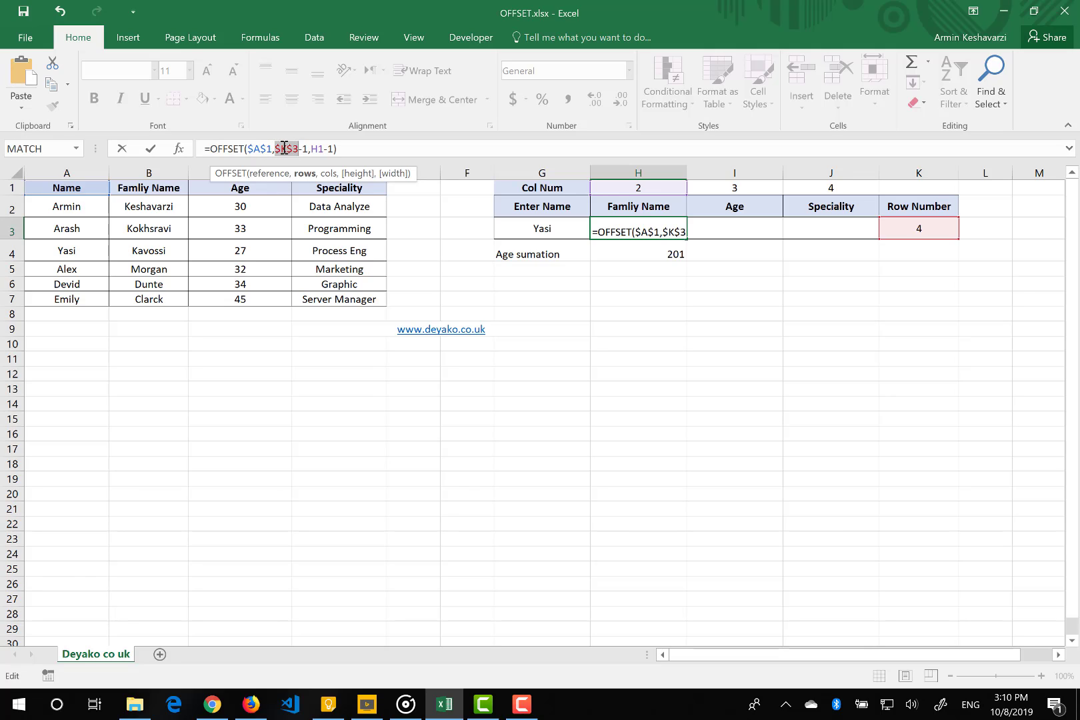
pyautogui.press('Return')
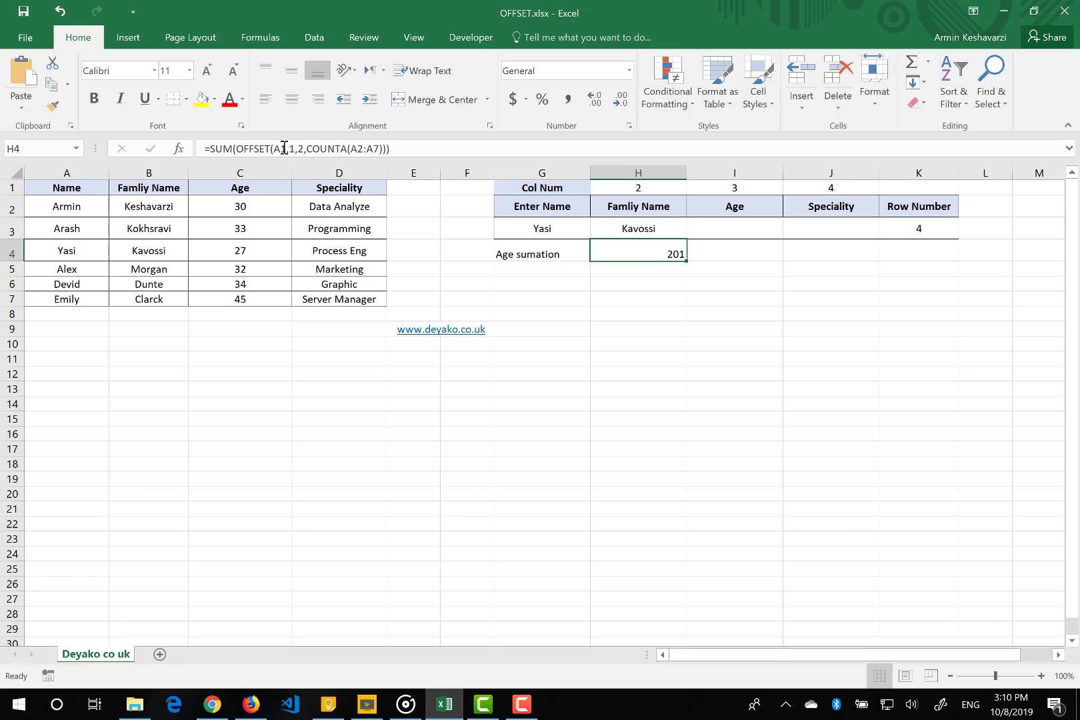
# - Fill the Family Name formula from H3 across to the Age and Speciality cells I3 and J3
pyautogui.click(652, 227)
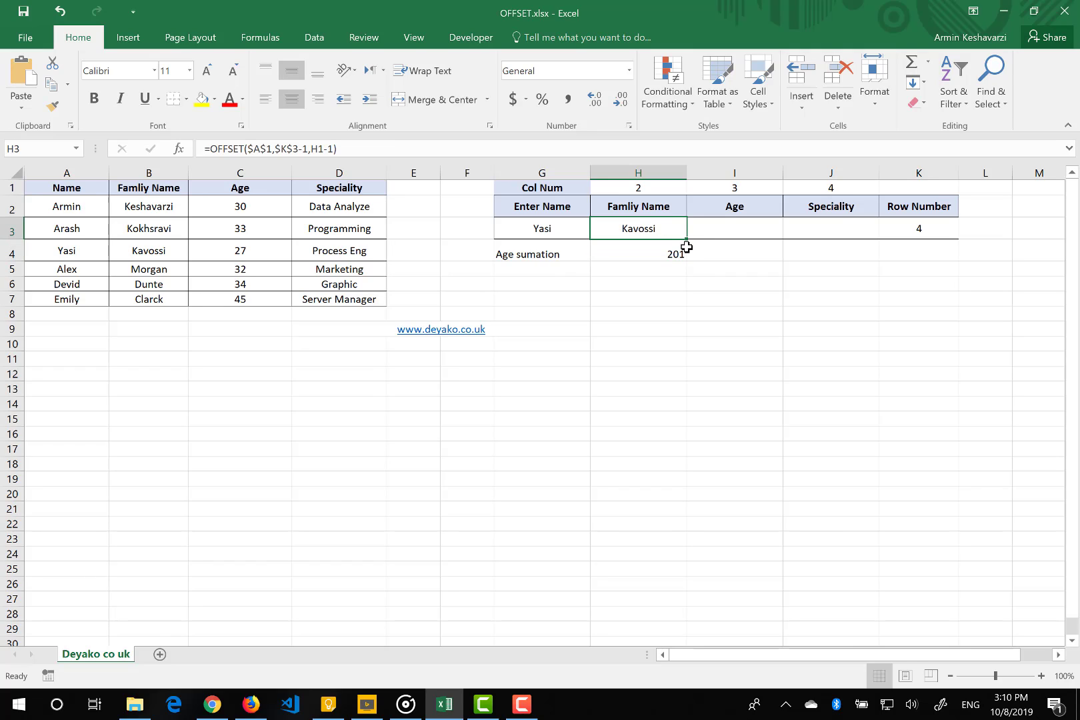
pyautogui.moveTo(687, 240); pyautogui.dragTo(832, 242)
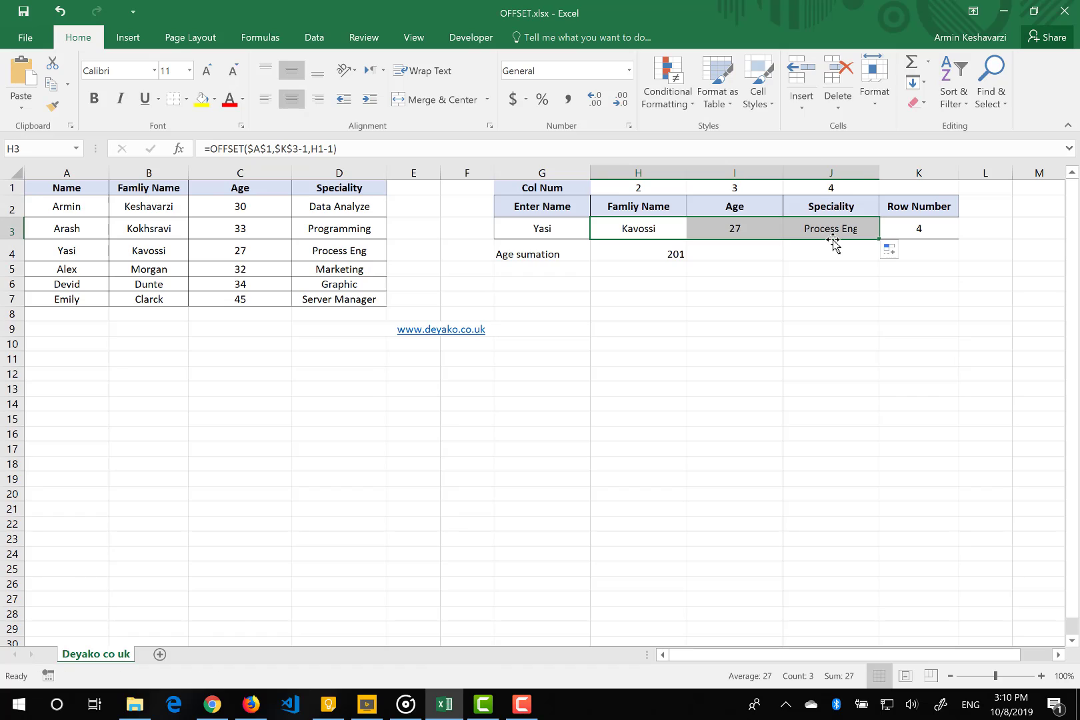
pyautogui.click(606, 245)
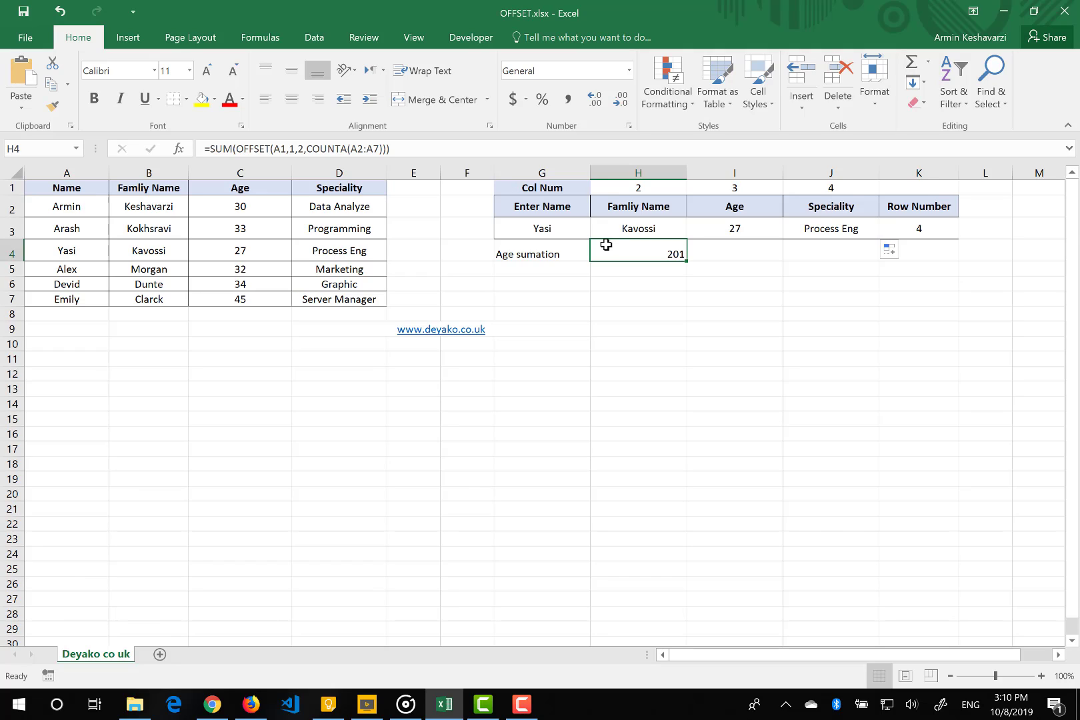
pyautogui.click(628, 222)
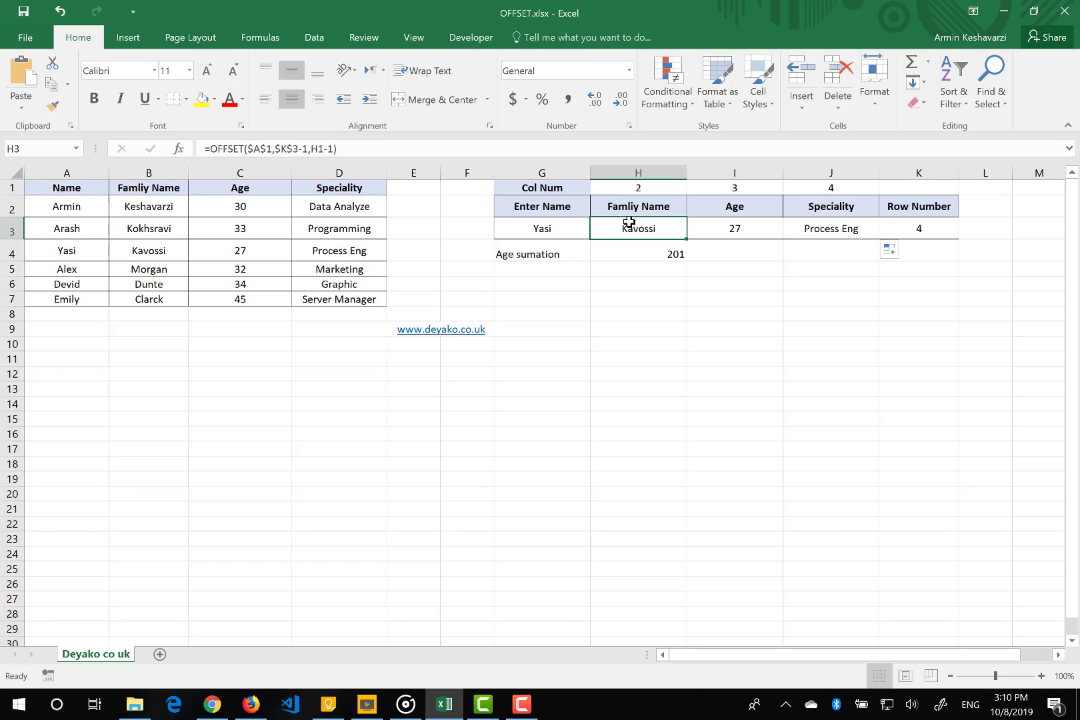
# - Add the label "Ave age" in G5, below the age summation label
pyautogui.click(615, 252)
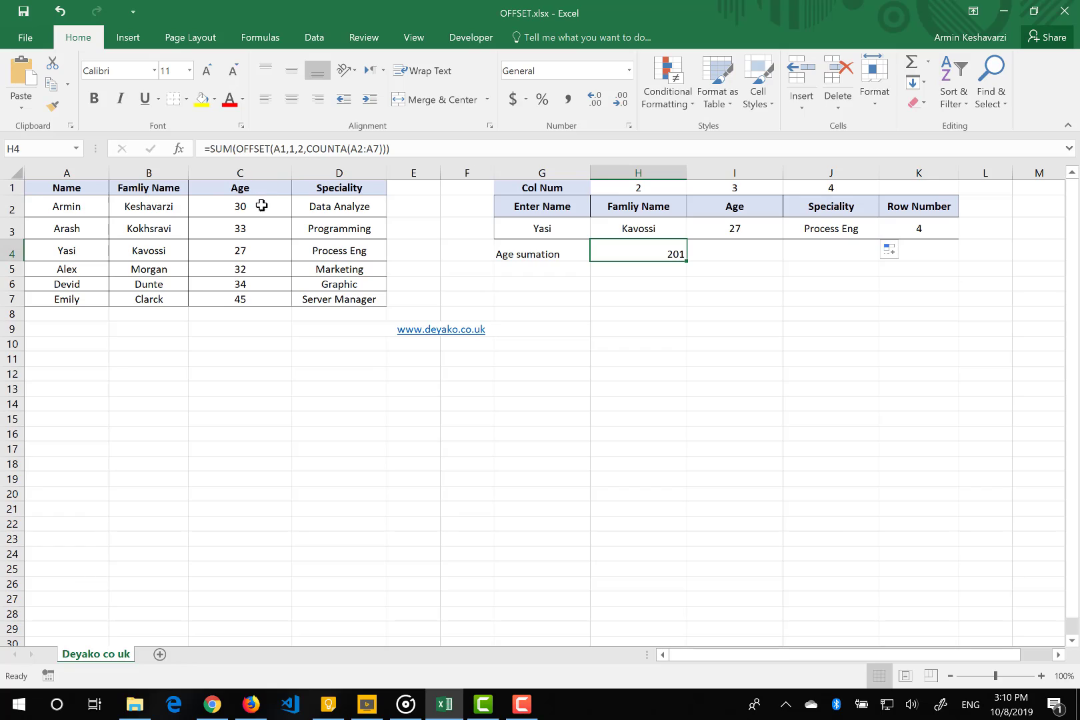
pyautogui.click(536, 267)
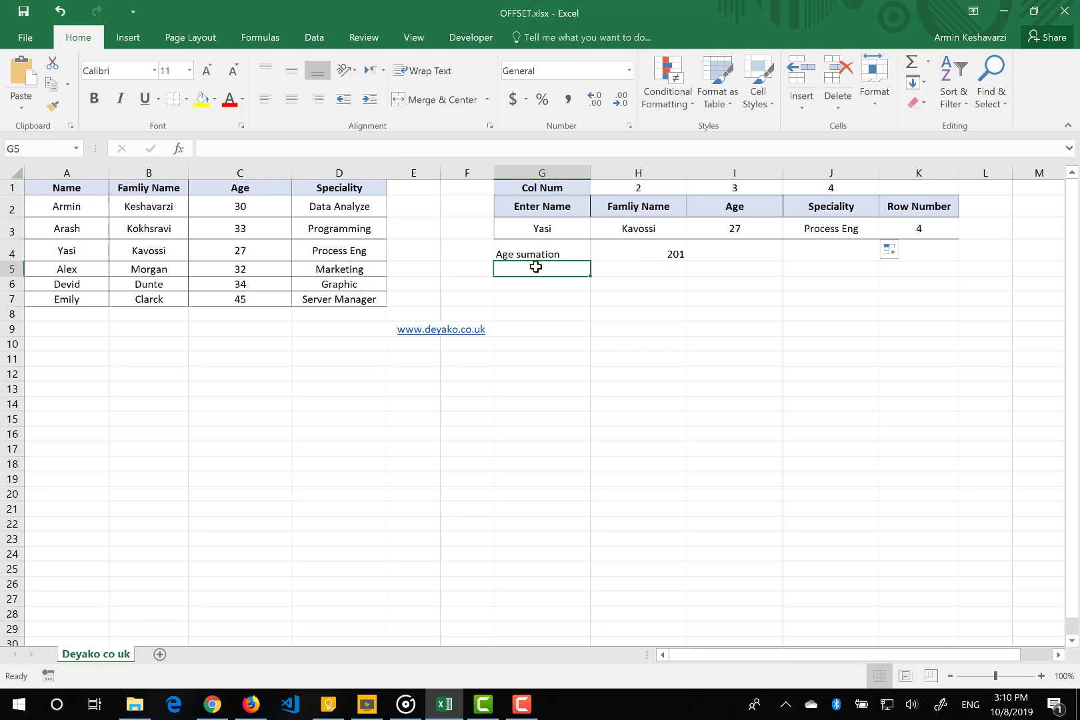
pyautogui.write('Ave')
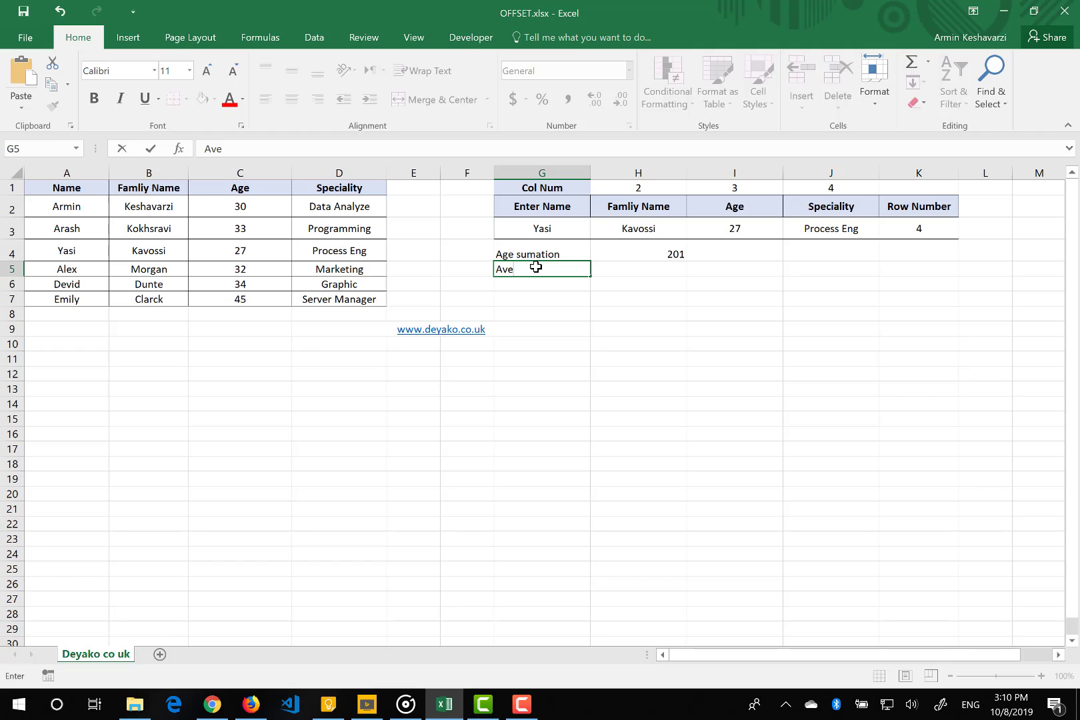
pyautogui.write(' age')
pyautogui.hotkey('ctrl', 'Return')
pyautogui.press('Return')
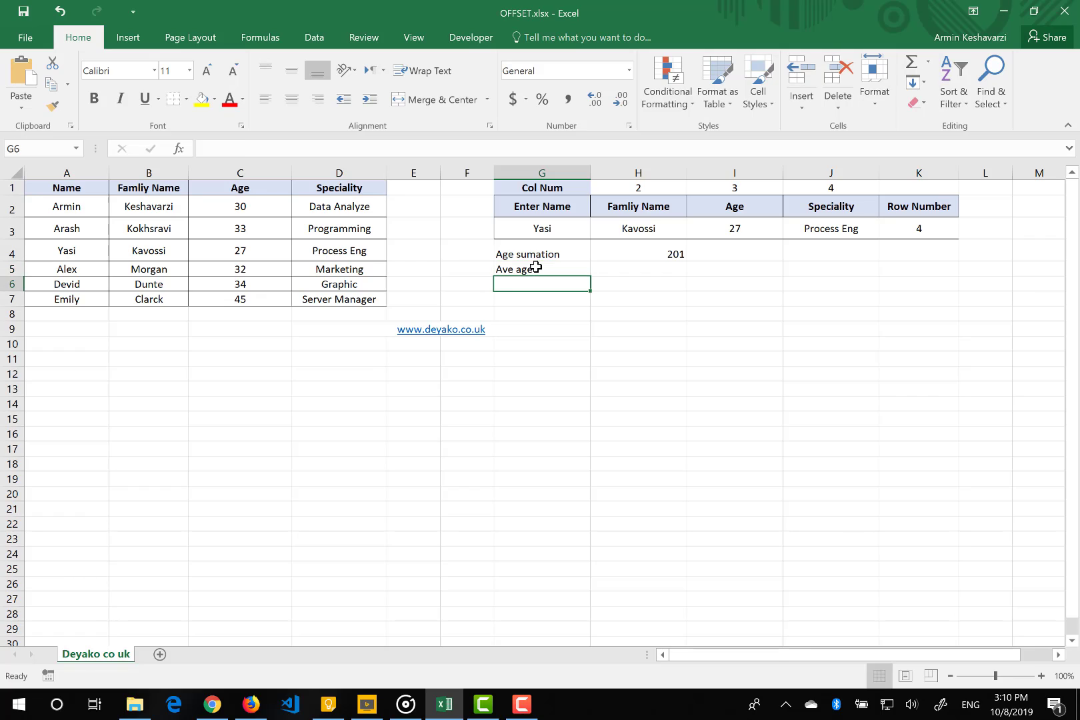
# - Enter an AVERAGE formula in H5 over the ages in C2:C7
pyautogui.click(609, 265)
pyautogui.write('=ave')
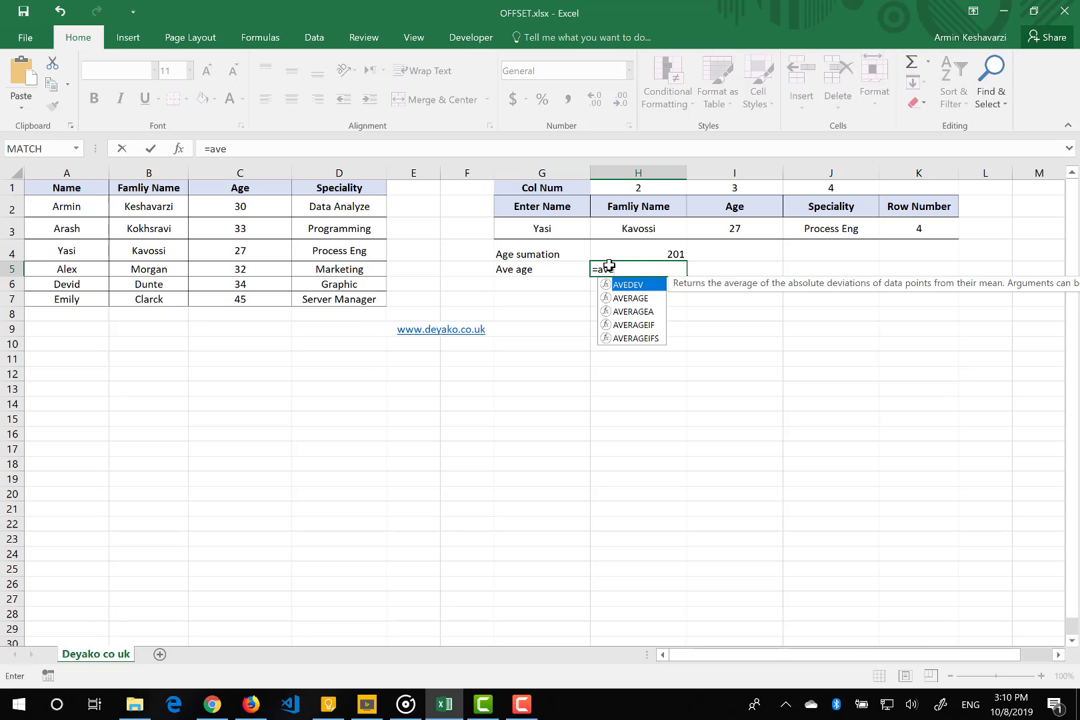
pyautogui.press('Down')
pyautogui.press('Tab')
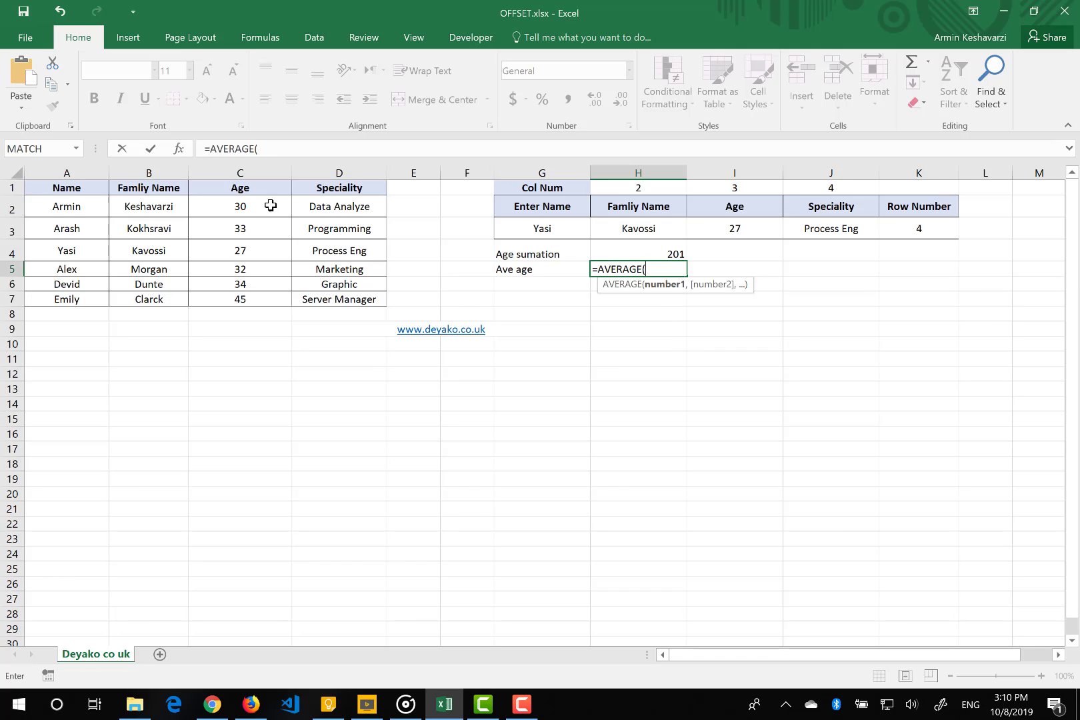
pyautogui.moveTo(272, 206); pyautogui.dragTo(265, 250)
pyautogui.moveTo(265, 297); pyautogui.dragTo(265, 297)
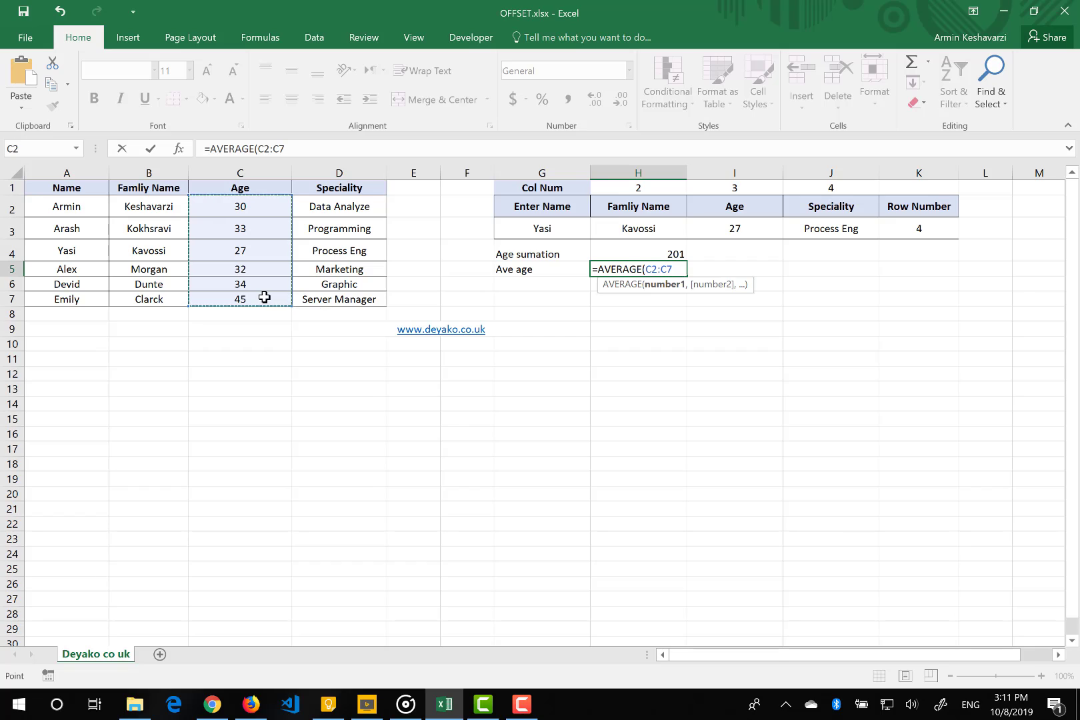
pyautogui.write(')')
pyautogui.press('Return')
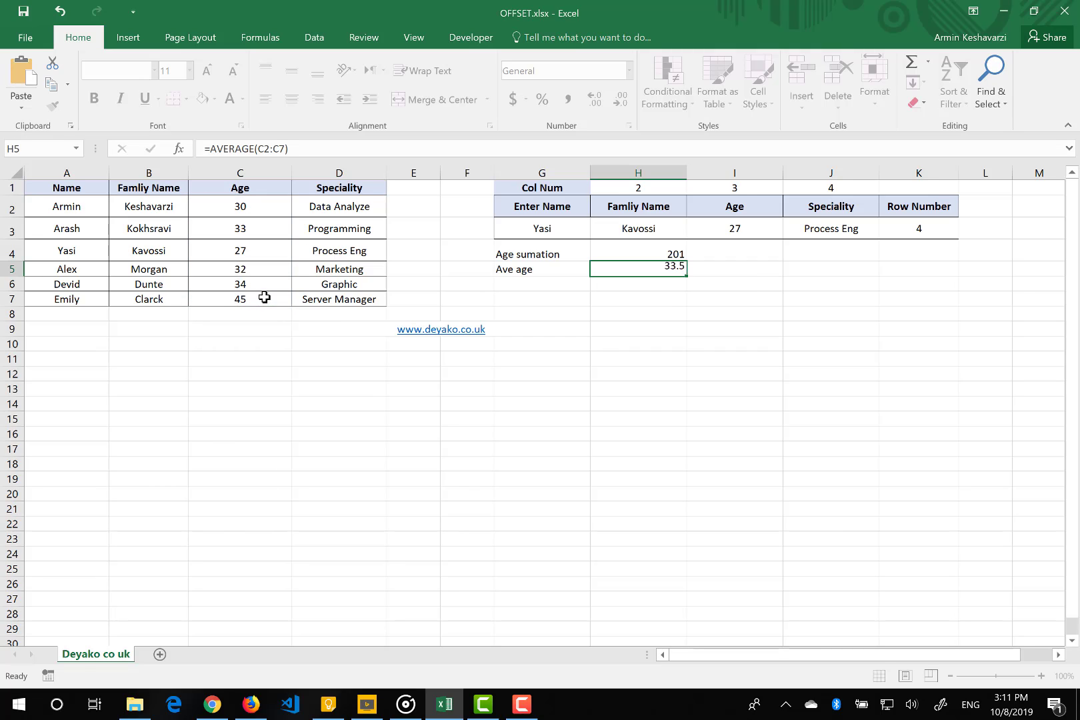
pyautogui.click(631, 270)
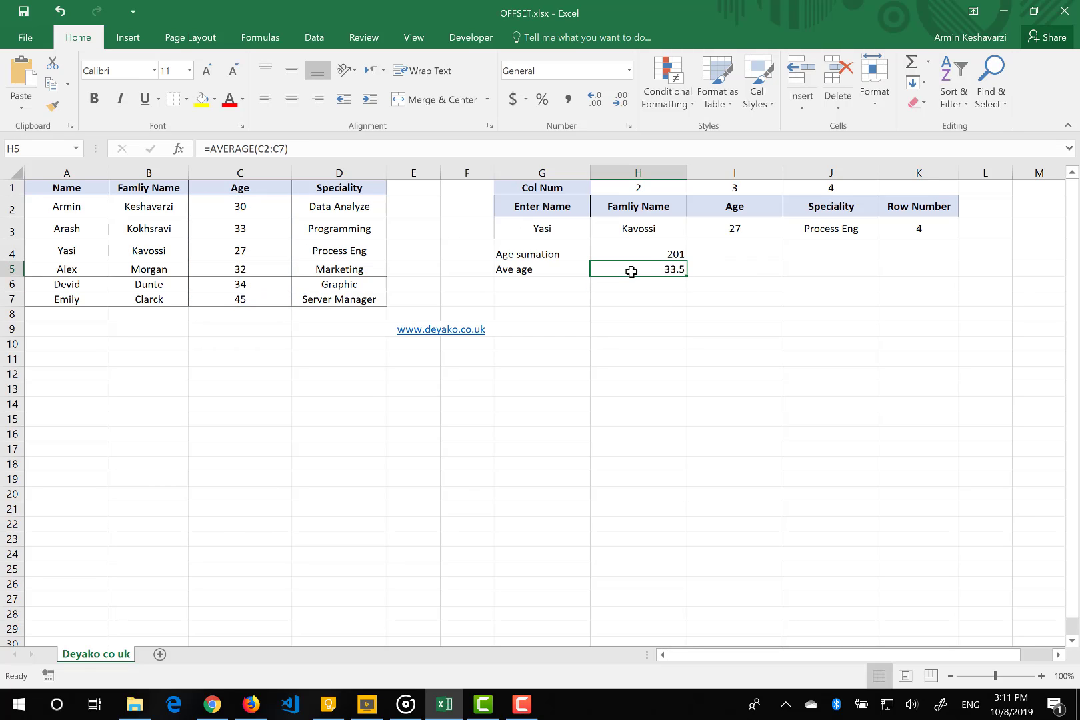
# - Replace the C2:C7 range inside the AVERAGE formula in H5 with an empty nested OFFSET function
pyautogui.click(260, 147)
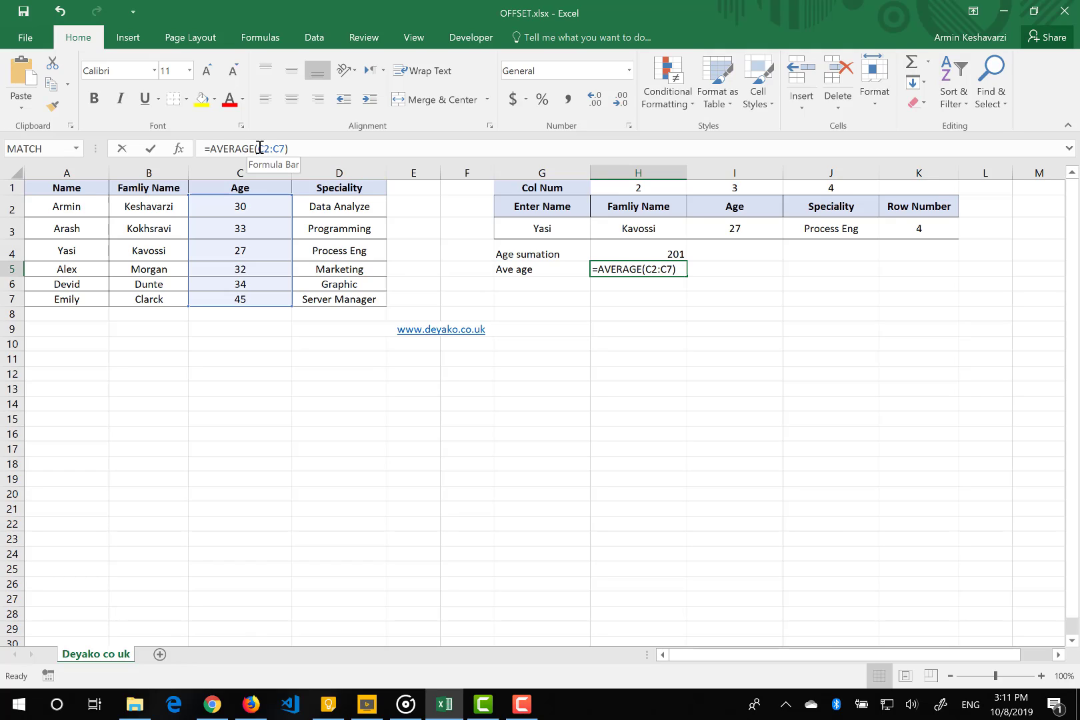
pyautogui.moveTo(259, 148); pyautogui.dragTo(284, 148)
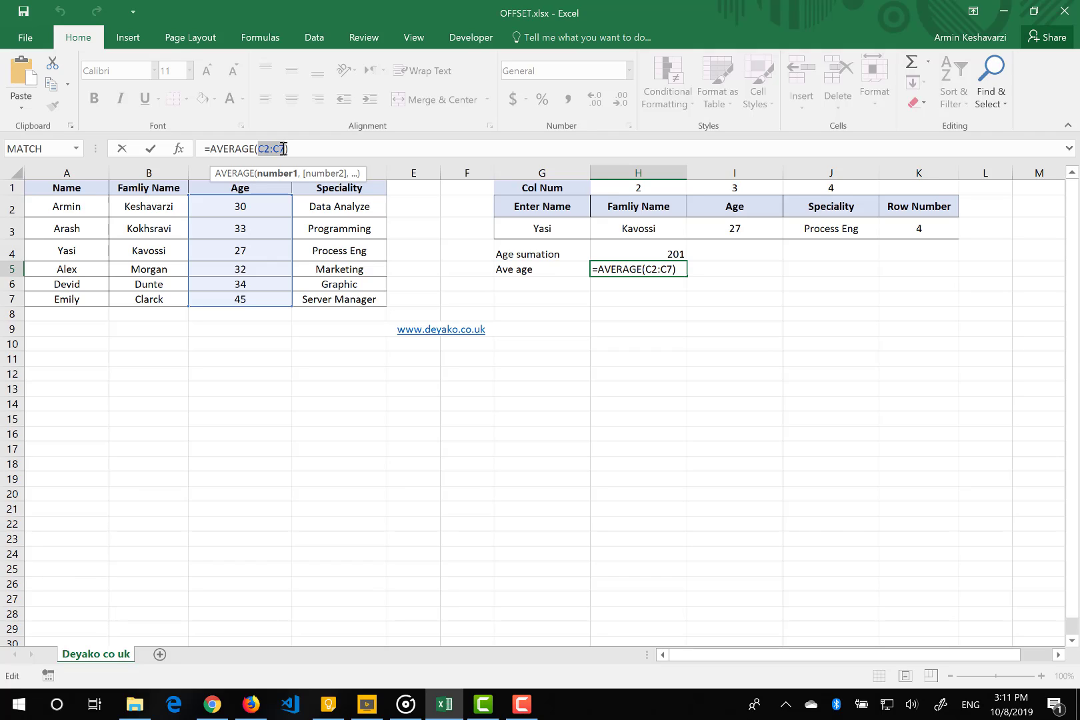
pyautogui.press('BackSpace')
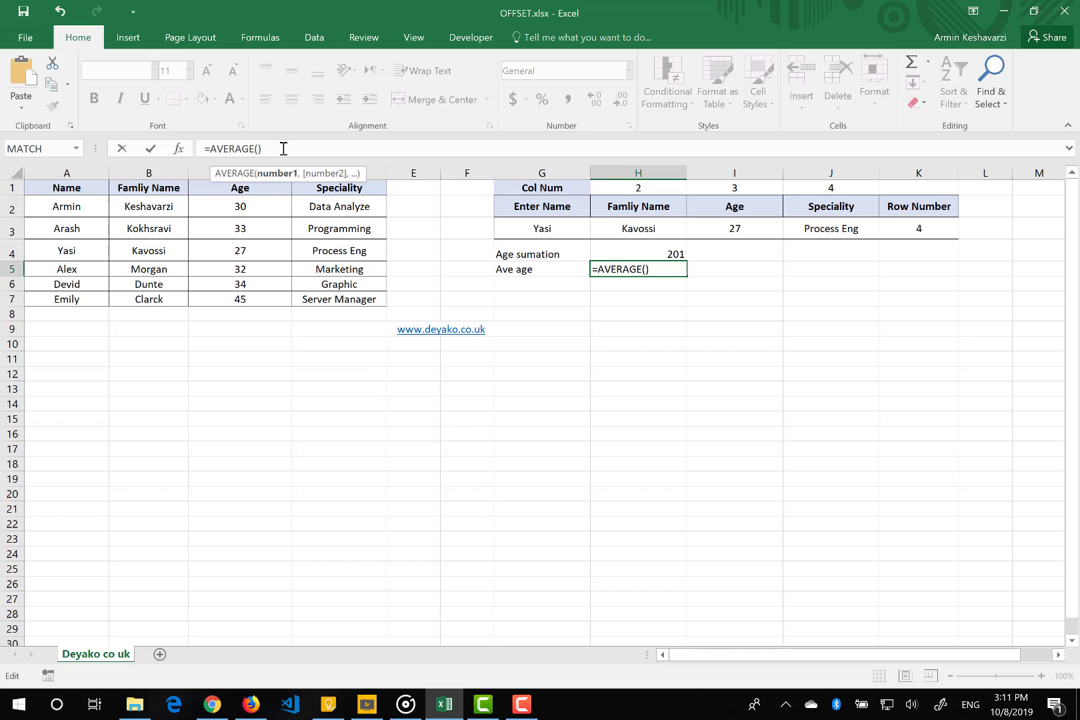
pyautogui.write('off')
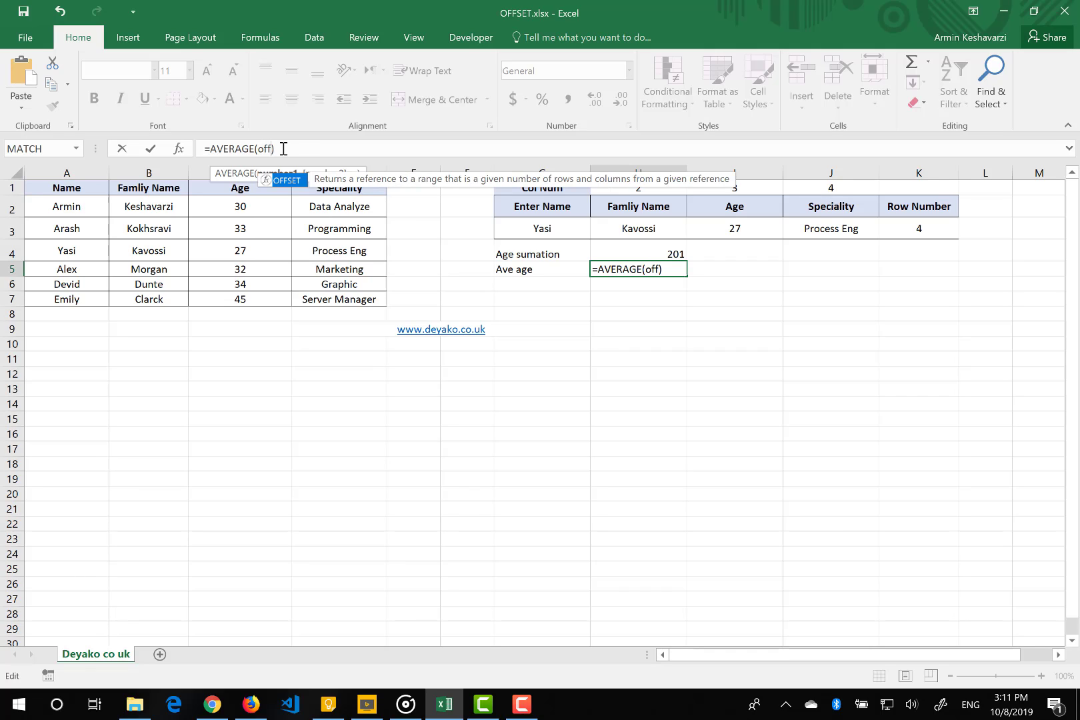
pyautogui.press('Tab')
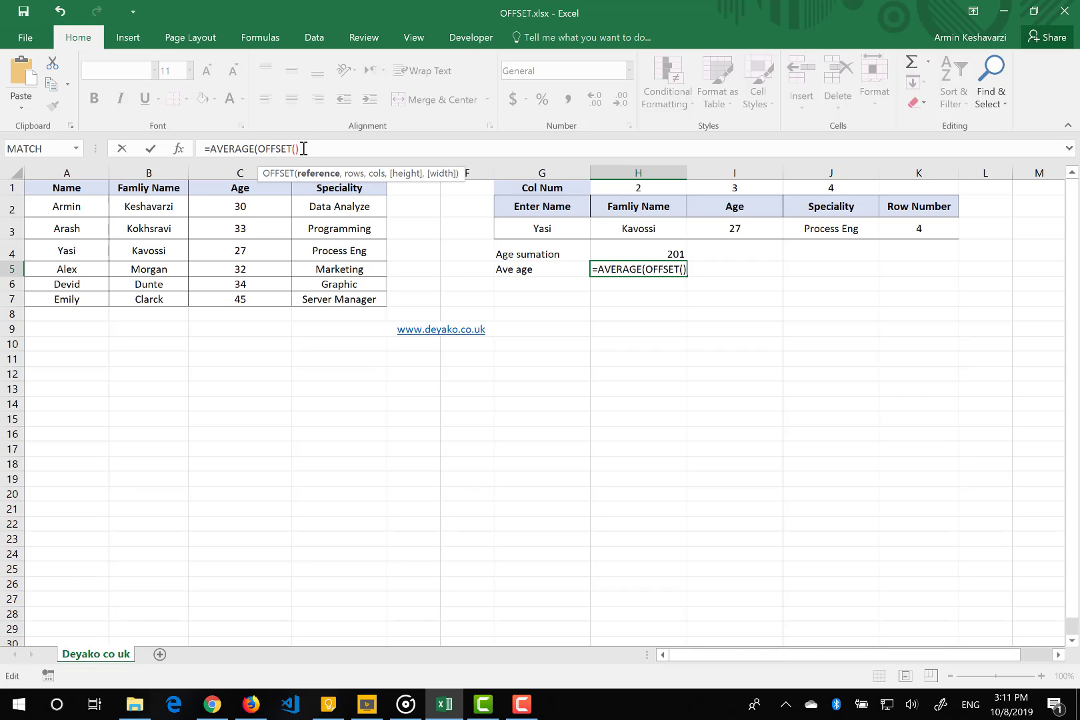
pyautogui.click(304, 148)
pyautogui.write(')')
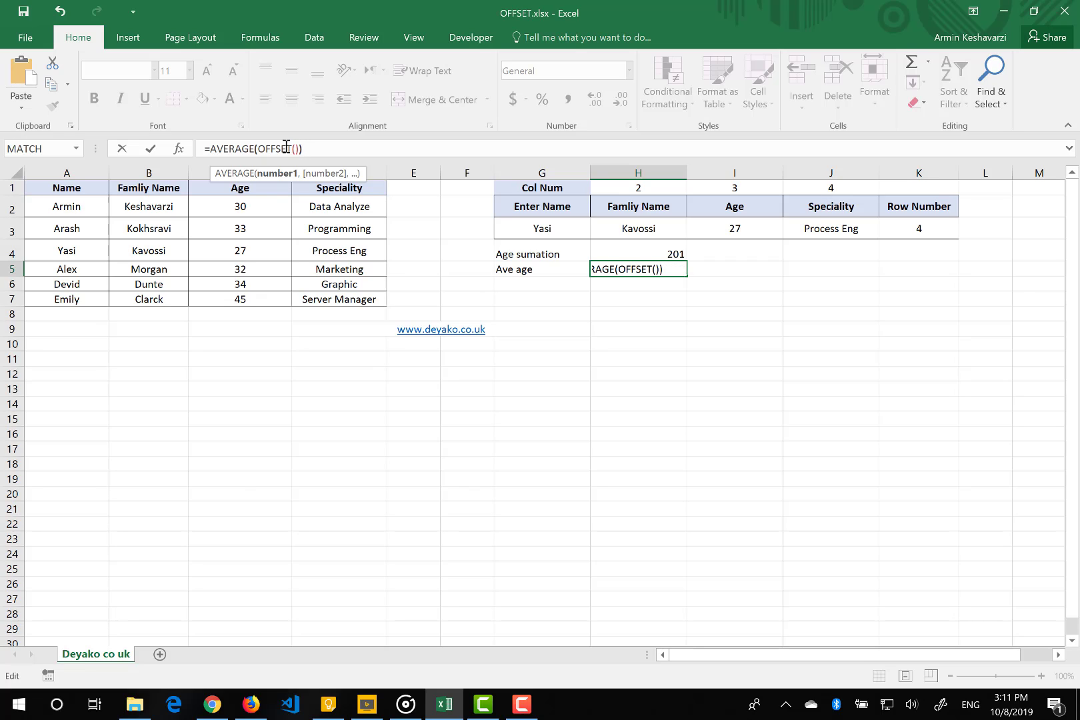
# - Open the nested OFFSET function's arguments and set Reference to A1 and Rows to 1
pyautogui.click(287, 149)
pyautogui.click(177, 149)
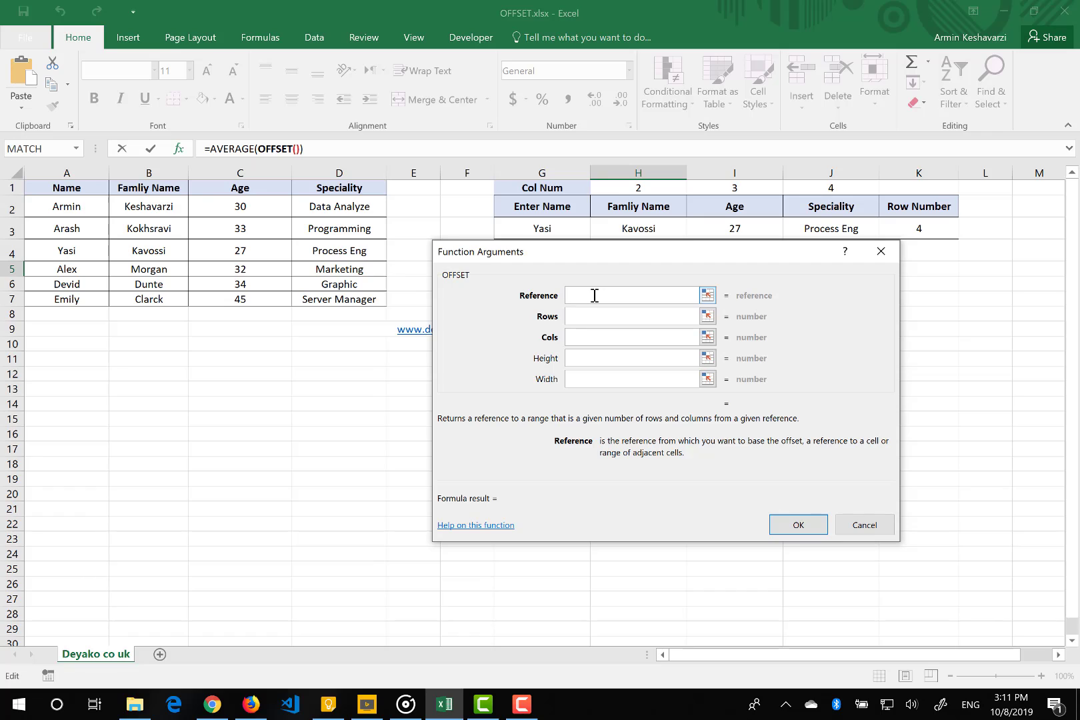
pyautogui.click(78, 188)
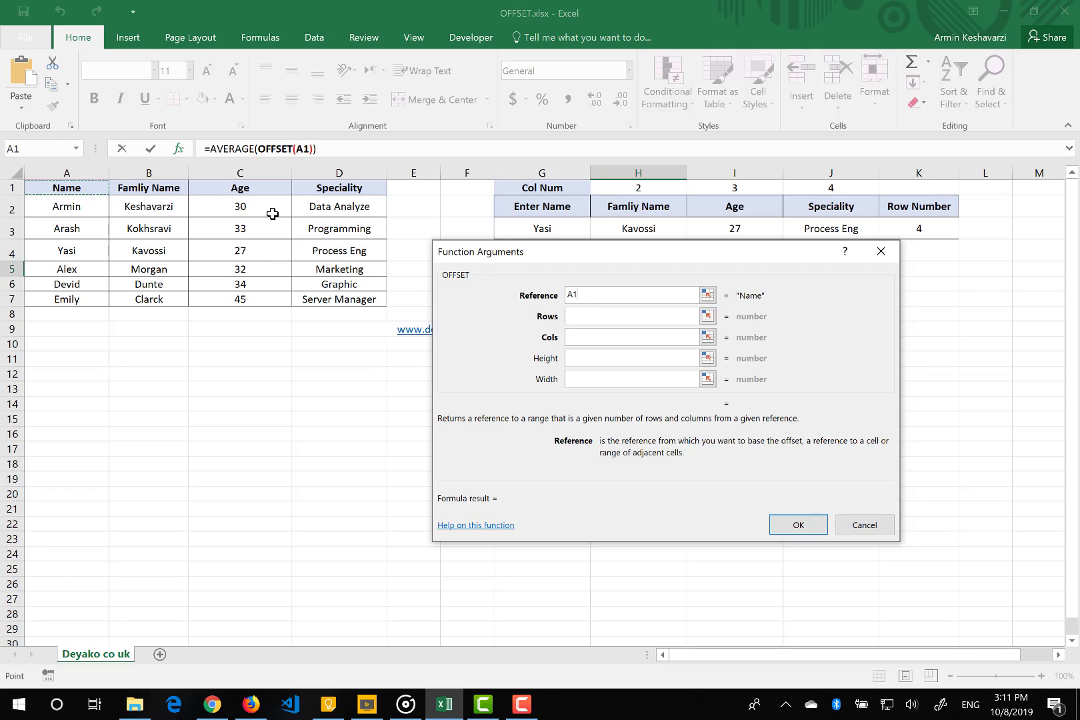
pyautogui.click(576, 317)
pyautogui.click(578, 318)
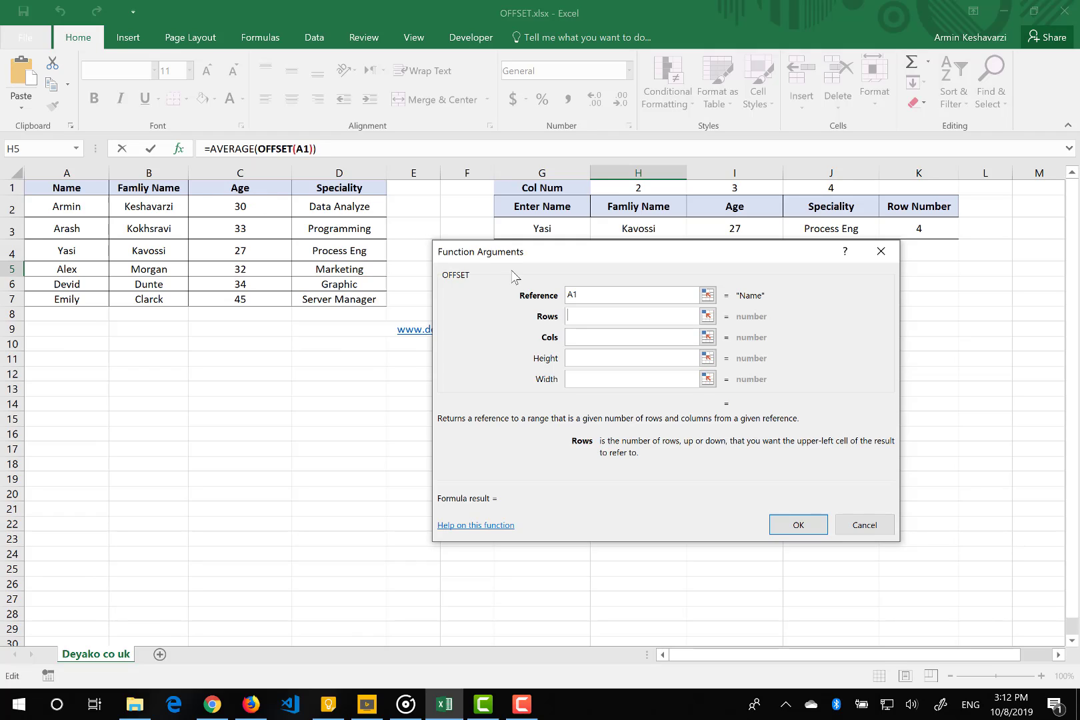
pyautogui.write('1')
pyautogui.click(594, 337)
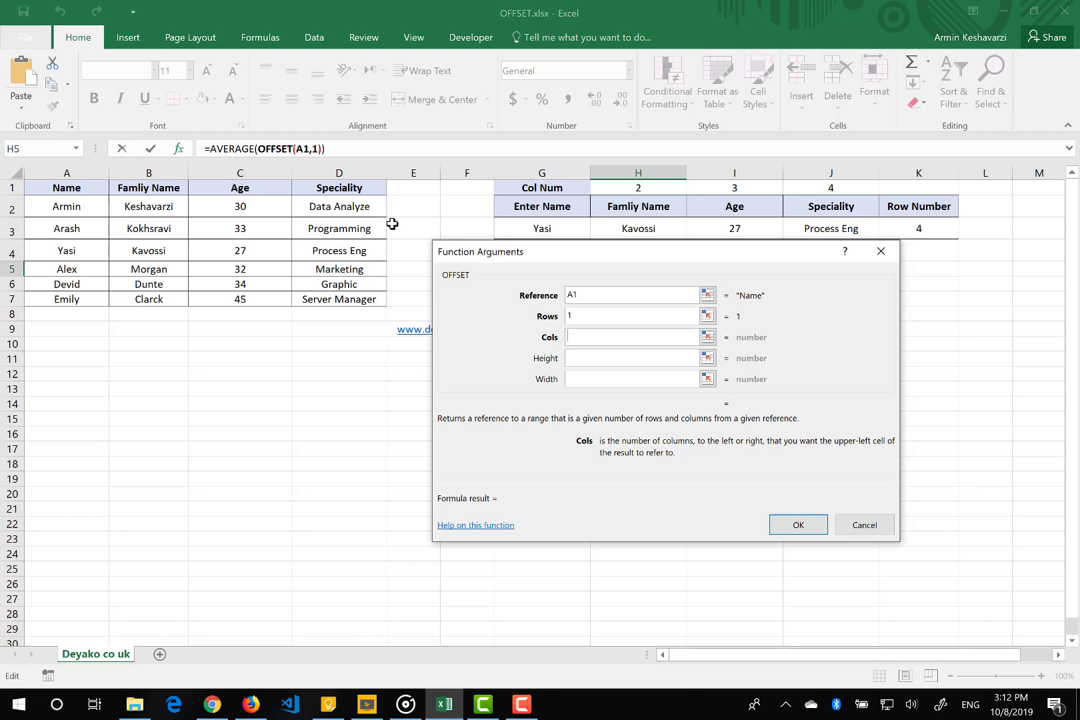
pyautogui.write('2')
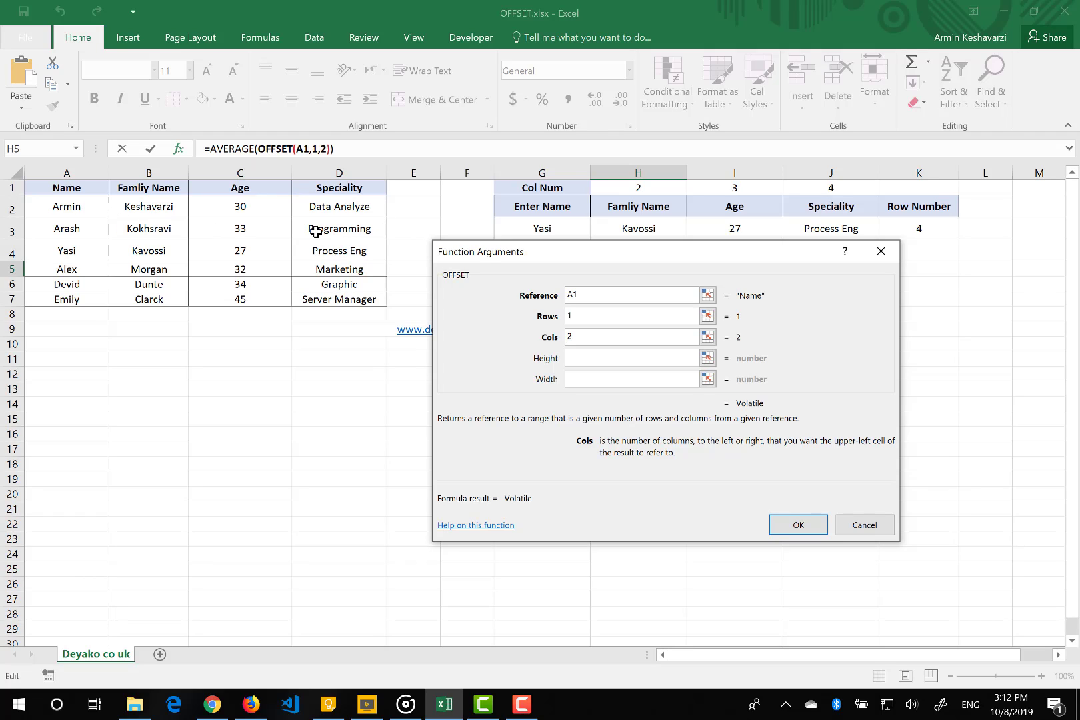
pyautogui.write('+')
pyautogui.click(726, 188)
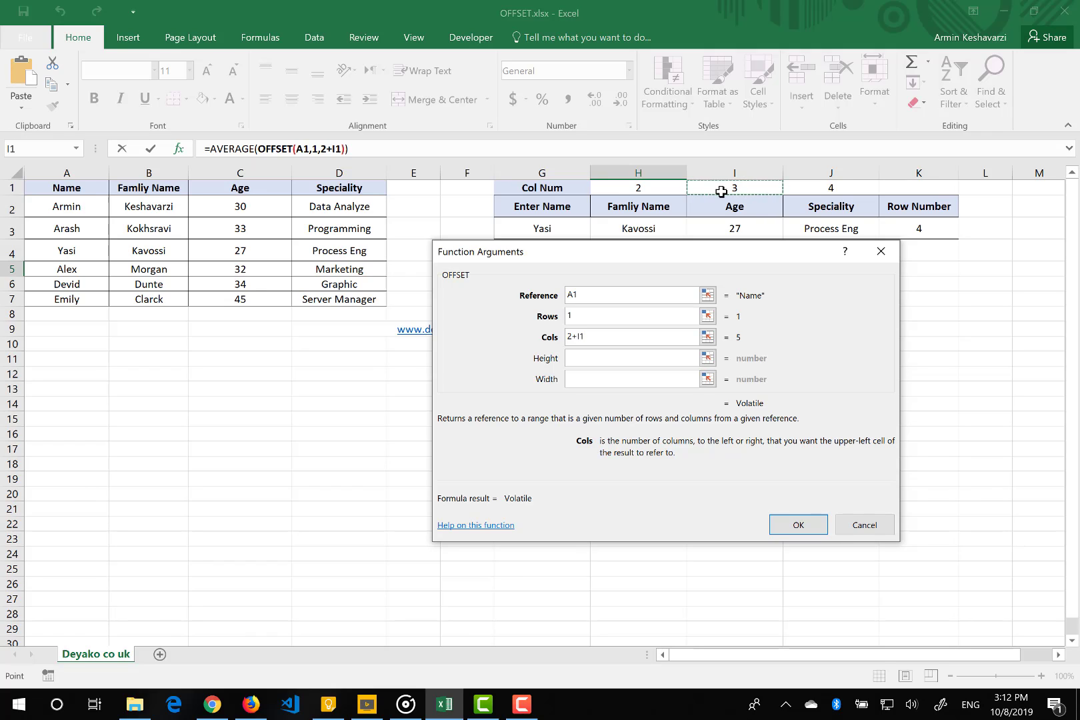
pyautogui.click(599, 336)
pyautogui.press('BackSpace')
pyautogui.press('BackSpace')
pyautogui.press('BackSpace')
pyautogui.press('BackSpace')
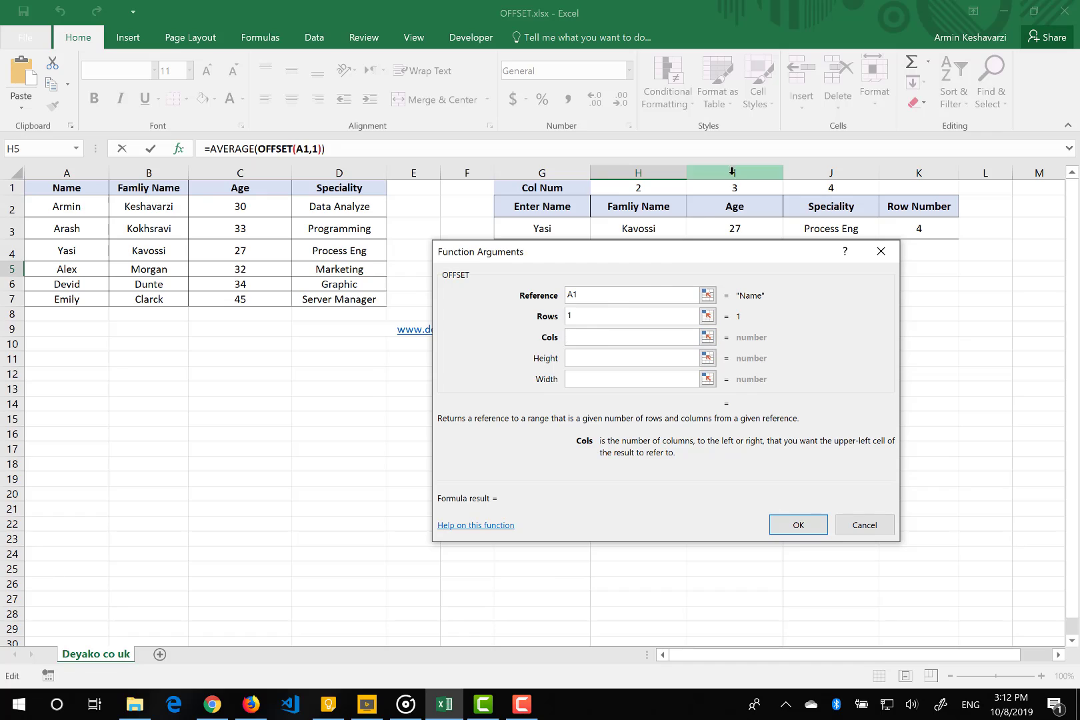
# - Set the nested OFFSET function's Cols argument to I1-1, using the Age column number
pyautogui.click(729, 187)
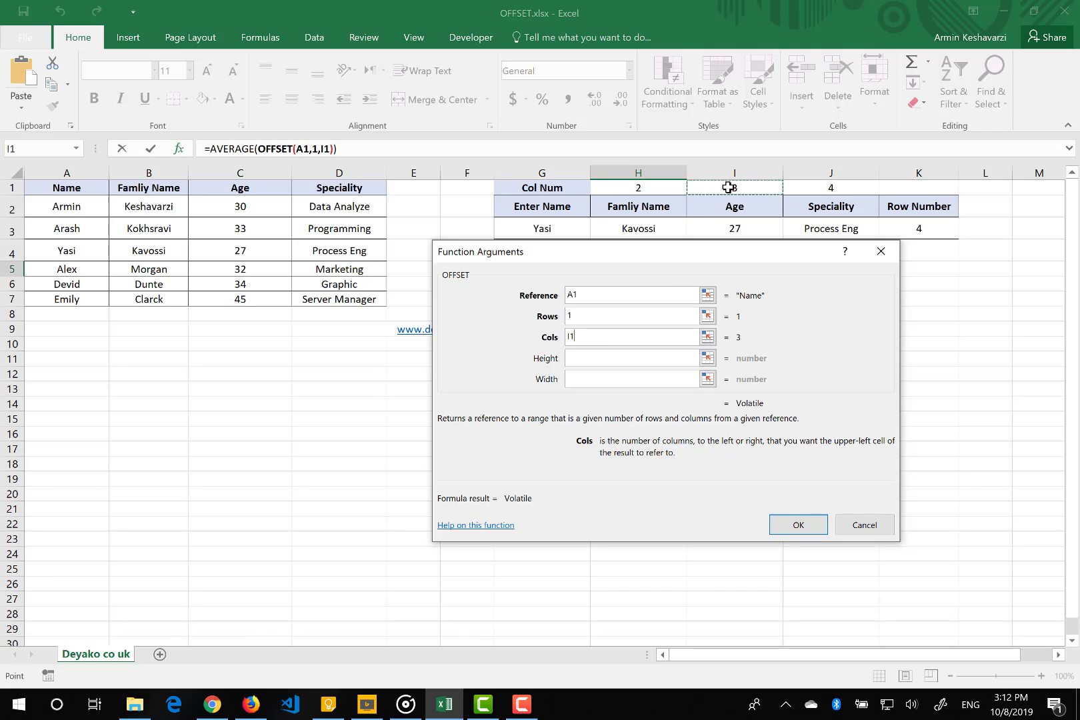
pyautogui.write('-')
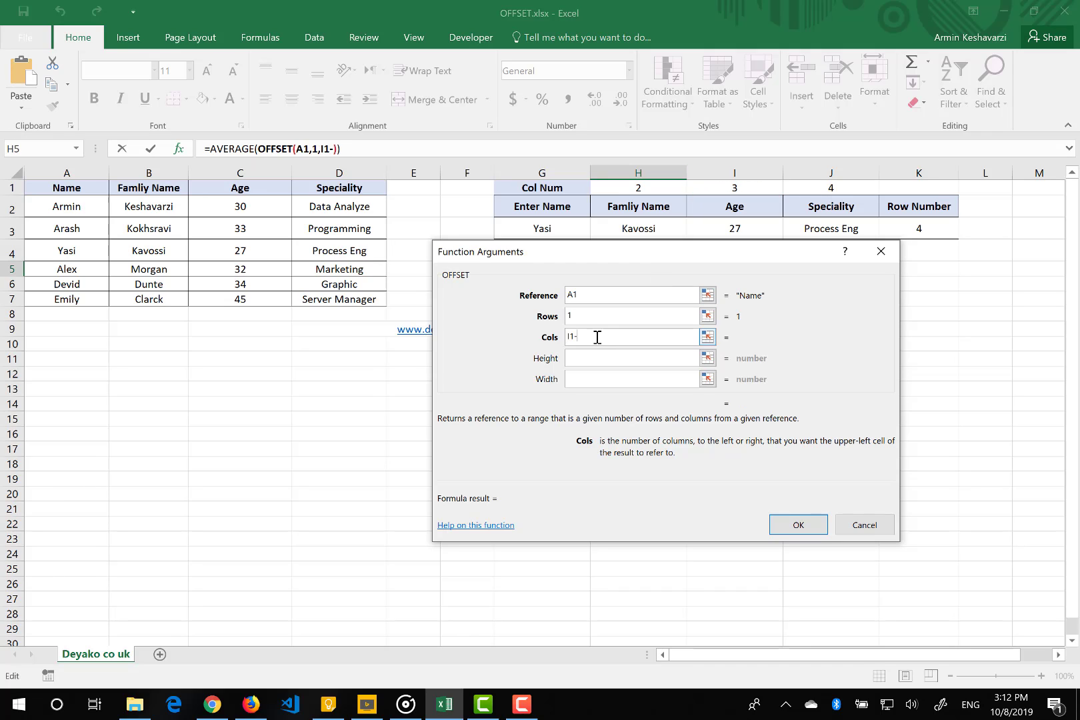
pyautogui.write('1')
# - Set the nested OFFSET function's Height to 6, leave Width empty, and complete the average formula in H5
pyautogui.click(595, 358)
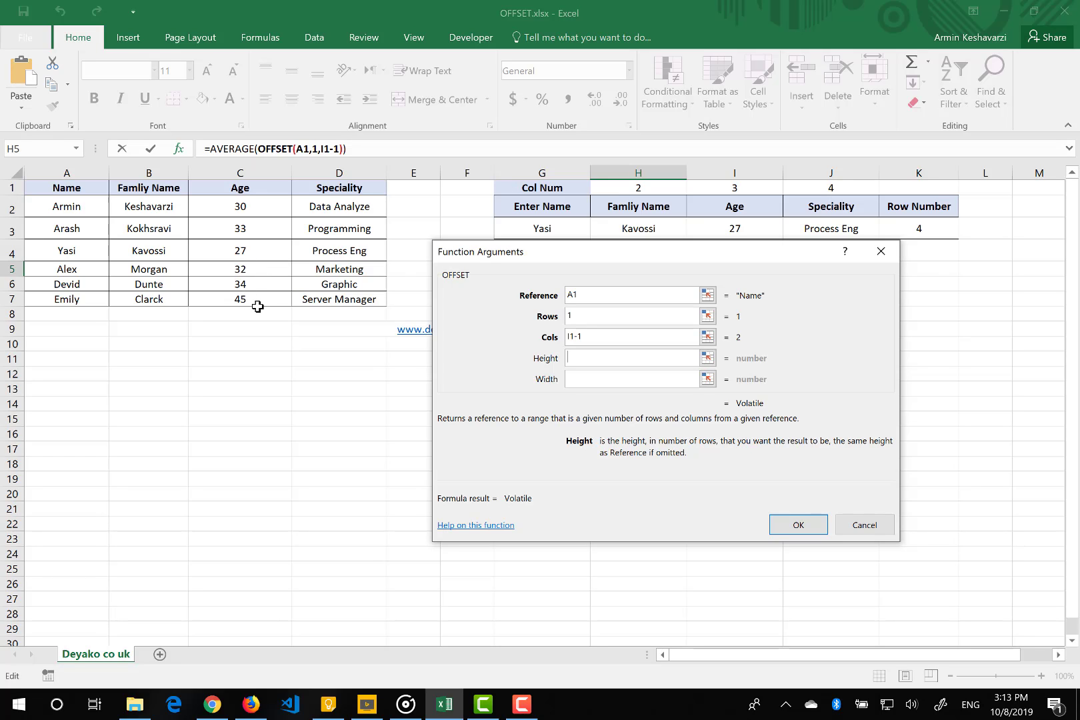
pyautogui.write('6')
pyautogui.click(588, 376)
pyautogui.write('1')
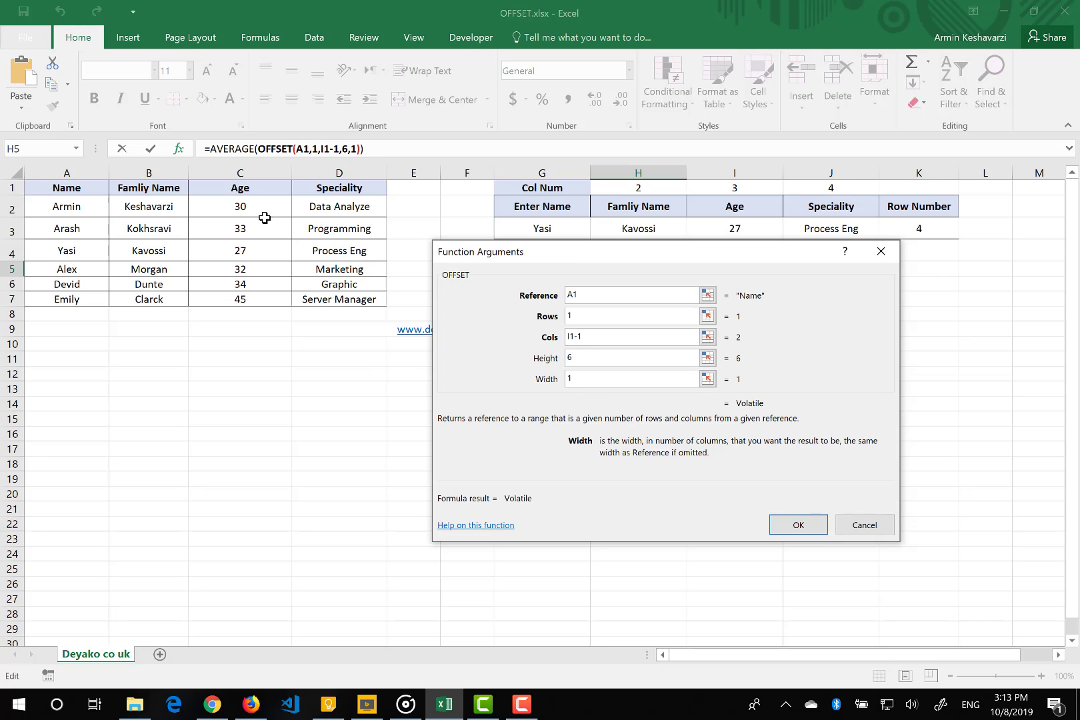
pyautogui.press('BackSpace')
pyautogui.click(815, 532)
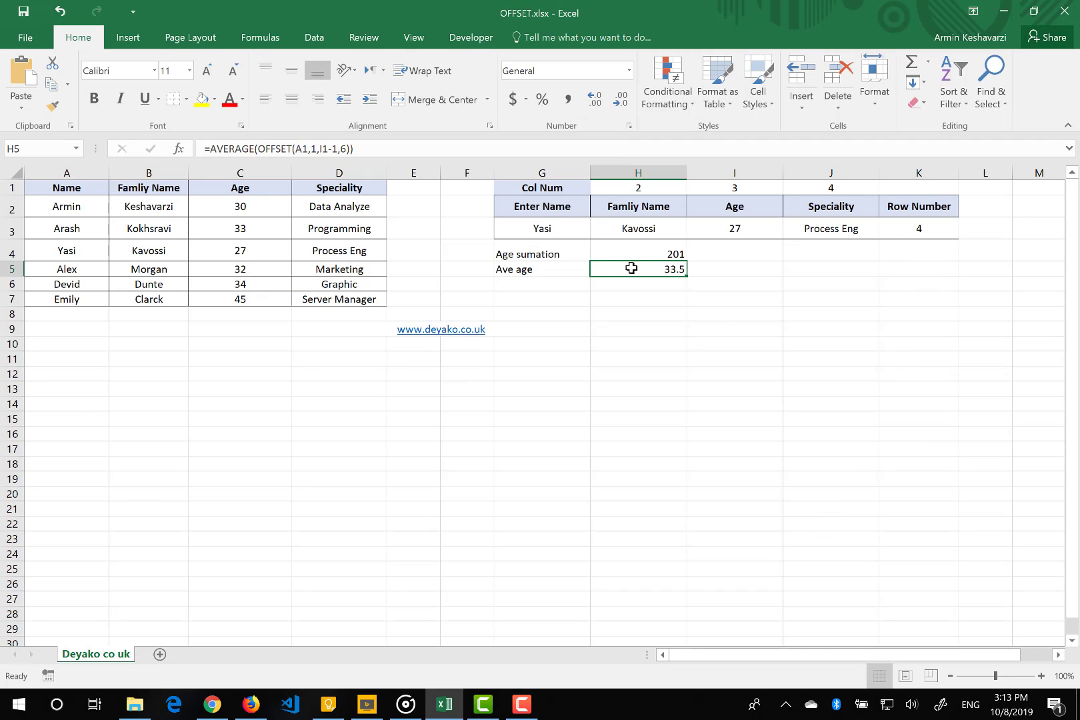
# - Replace the nested OFFSET function's Height in H5 with COUNTA(C:C)-1 and complete the average formula
pyautogui.click(303, 149)
pyautogui.hotkey('shift', 'F3')
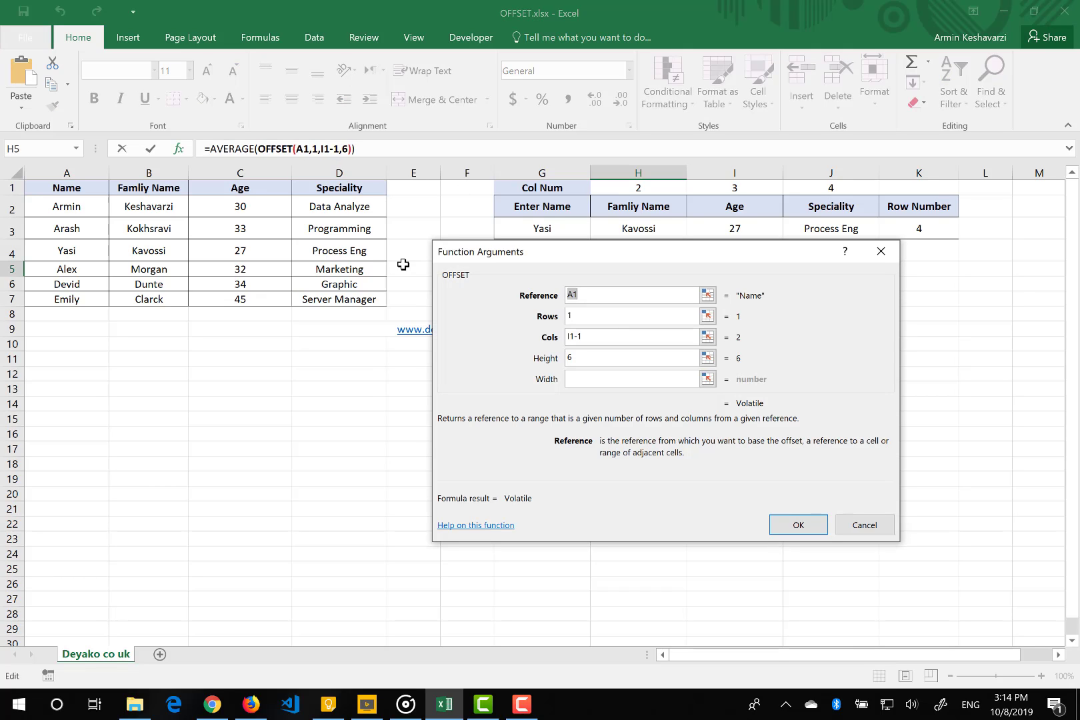
pyautogui.click(571, 360)
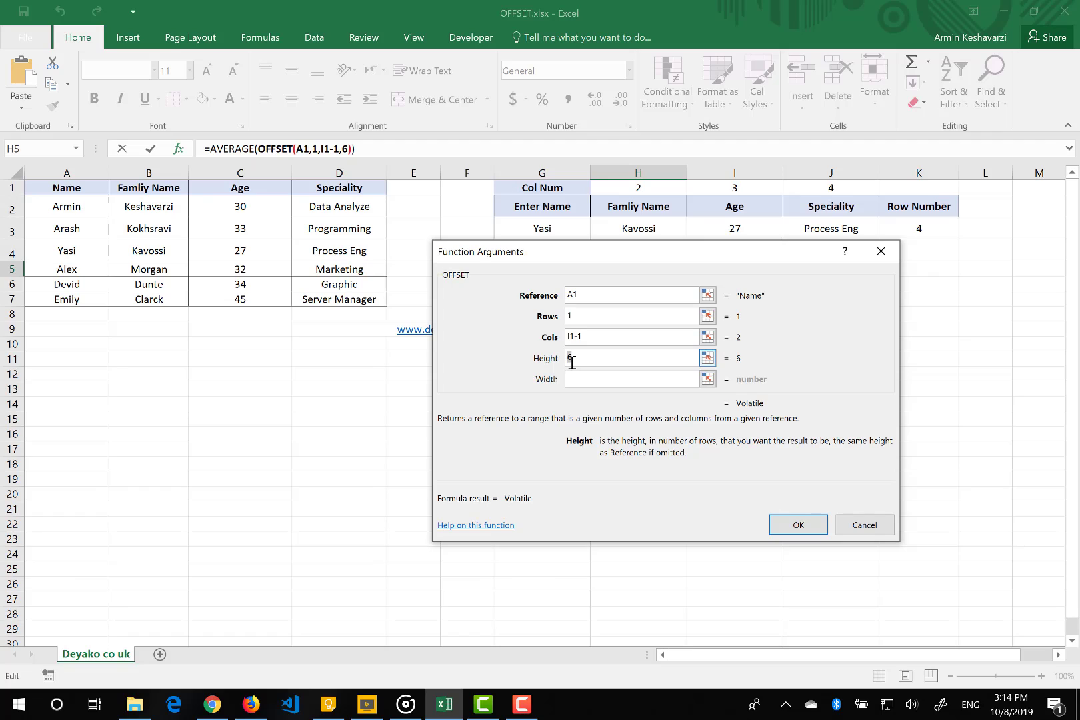
pyautogui.write('counta(')
pyautogui.click(239, 172)
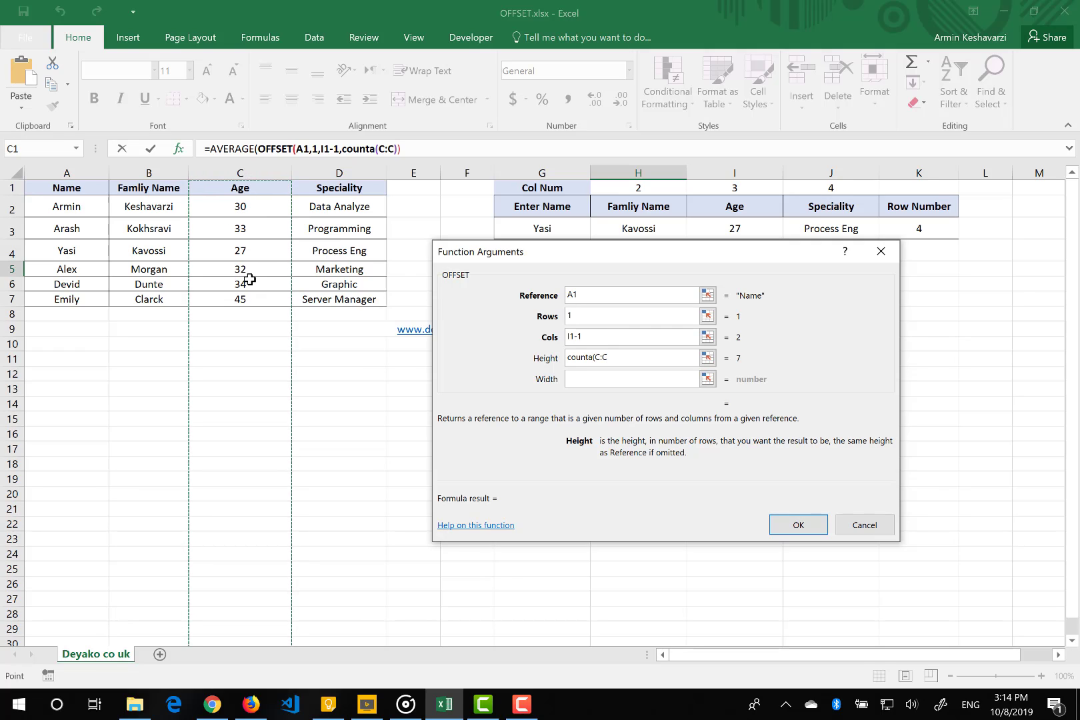
pyautogui.write(')')
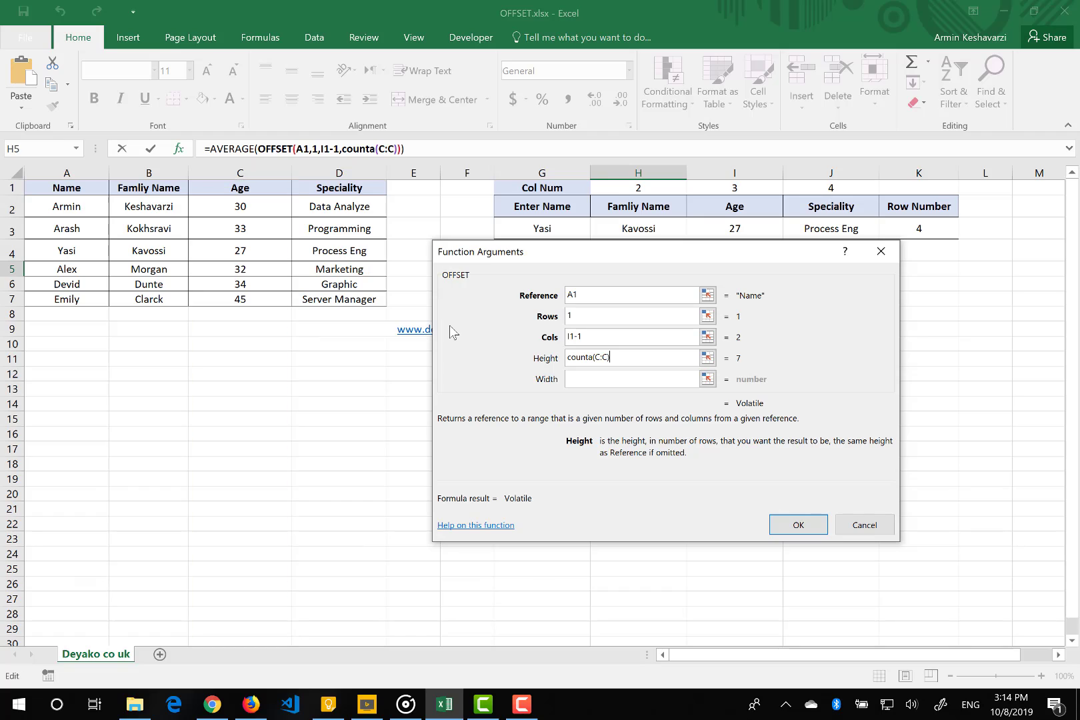
pyautogui.write('-1')
pyautogui.click(799, 529)
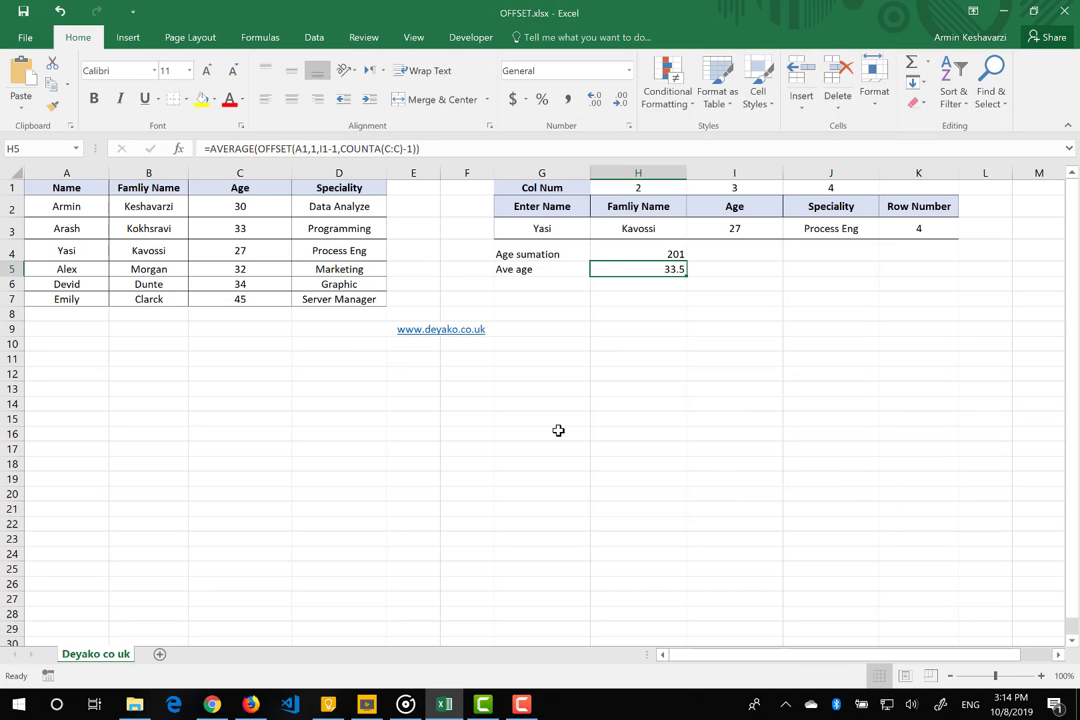
# - Select the ages in C2:C7 to check their average against the formula result in H5
pyautogui.moveTo(247, 210); pyautogui.dragTo(235, 299)
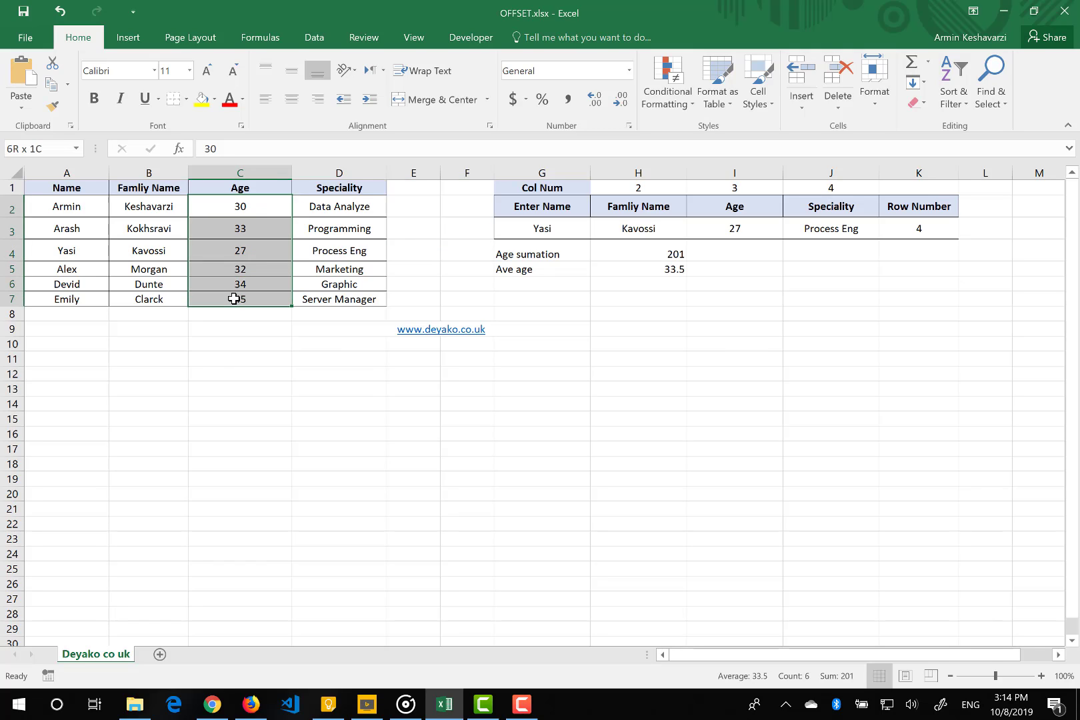
pyautogui.moveTo(235, 299); pyautogui.dragTo(235, 299)
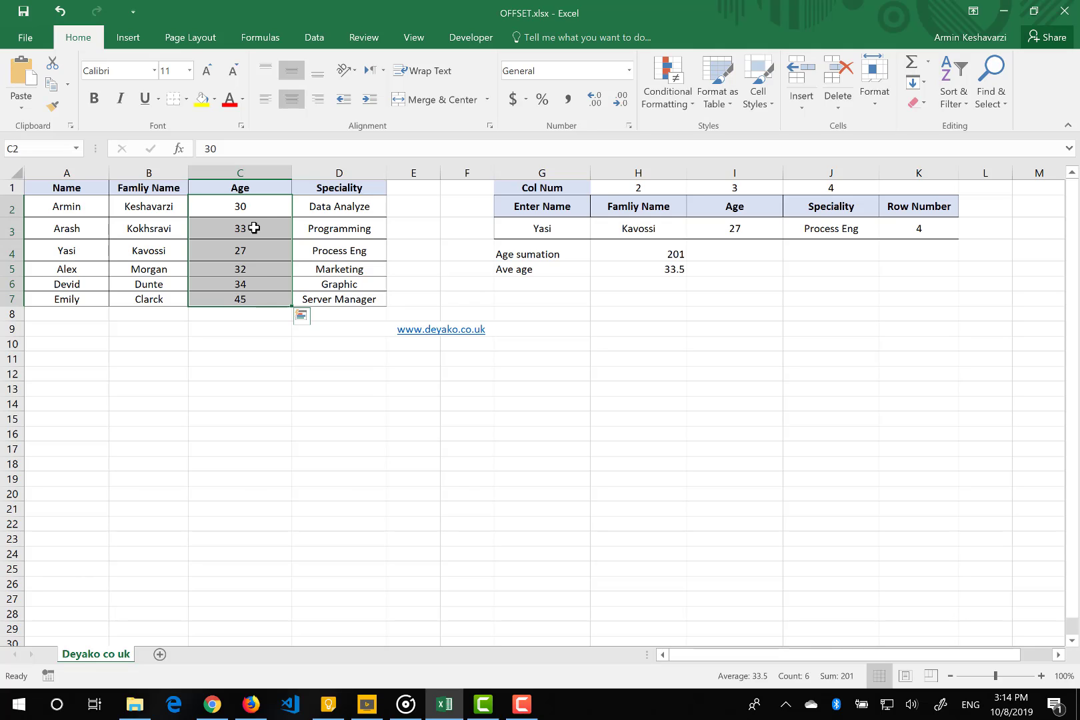
pyautogui.moveTo(258, 212); pyautogui.dragTo(332, 298)
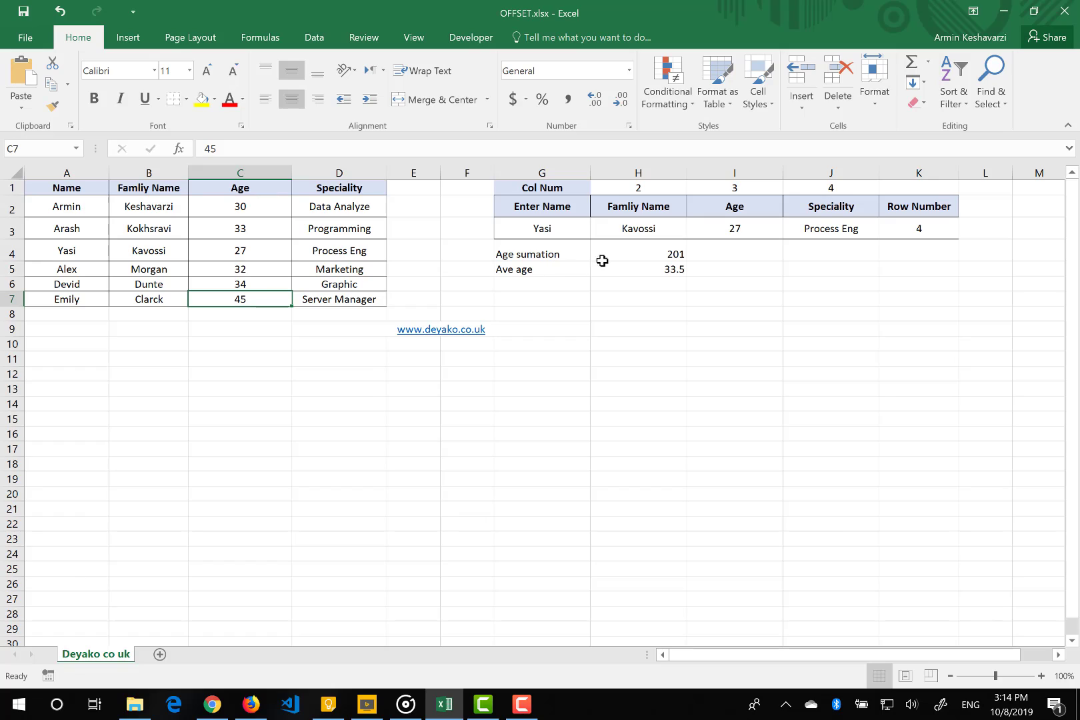
pyautogui.click(622, 269)
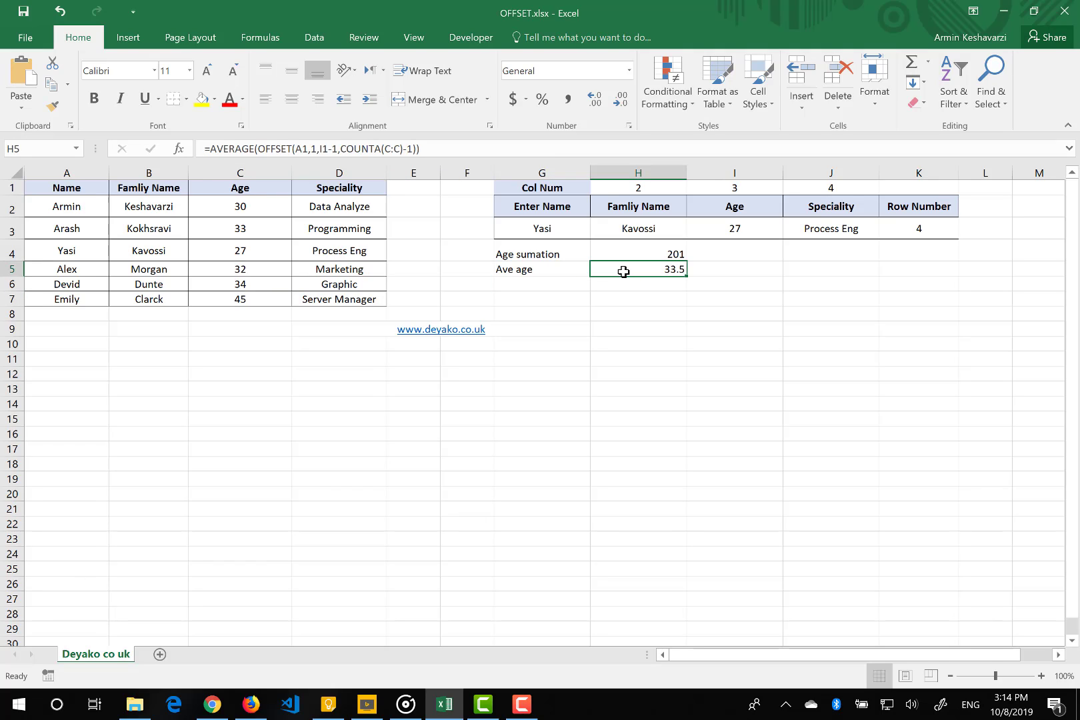